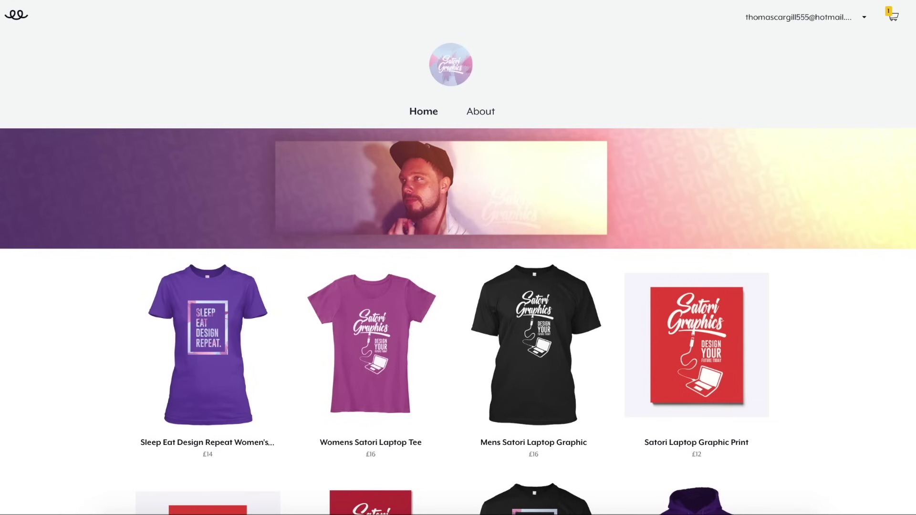
# Find and open the Mens Satori Laptop Graphic product page in Teespring
pyautogui.scroll(-5, 458, 258)
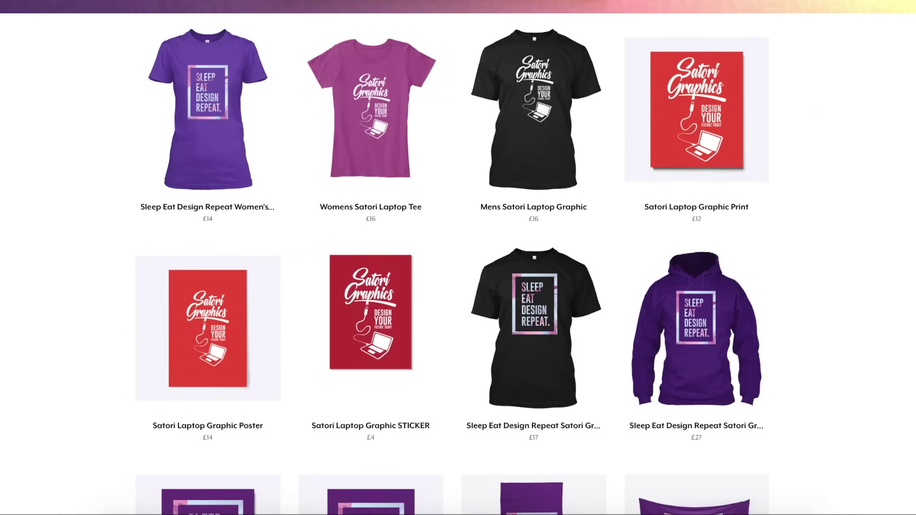
pyautogui.scroll(-4, 458, 258)
pyautogui.scroll(4, 458, 258)
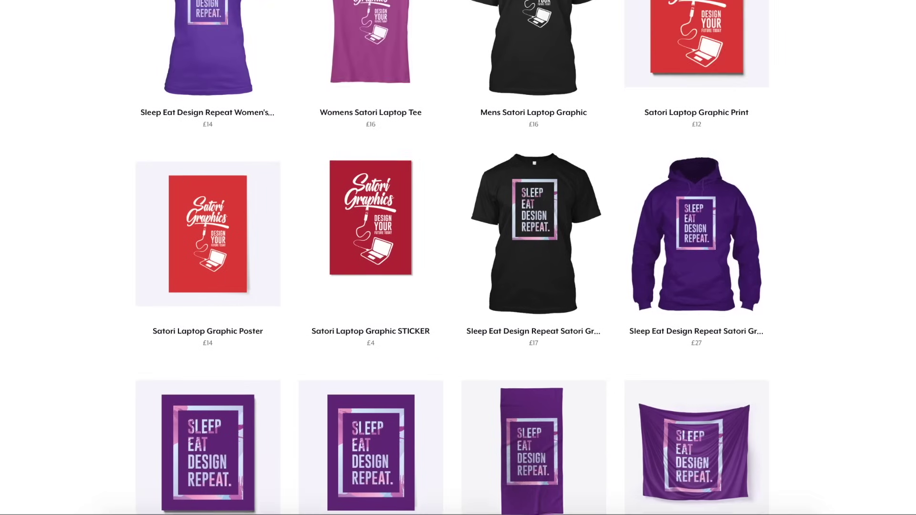
pyautogui.scroll(1, 738, 219)
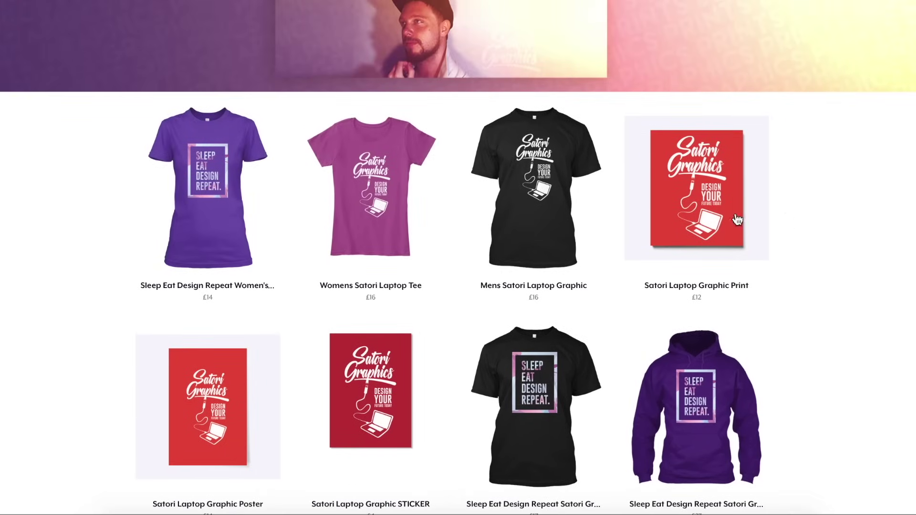
pyautogui.click(507, 213)
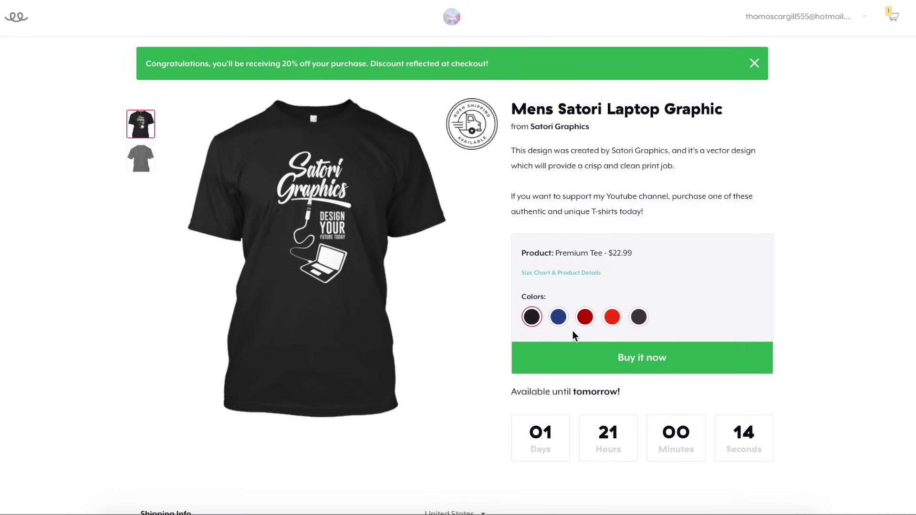
# Preview the shirt in red, then in dark red
pyautogui.click(618, 324)
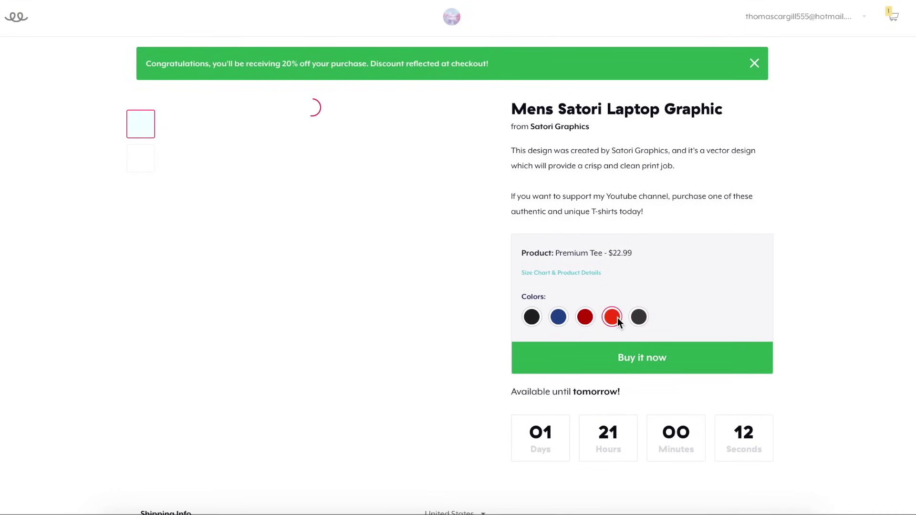
pyautogui.click(585, 317)
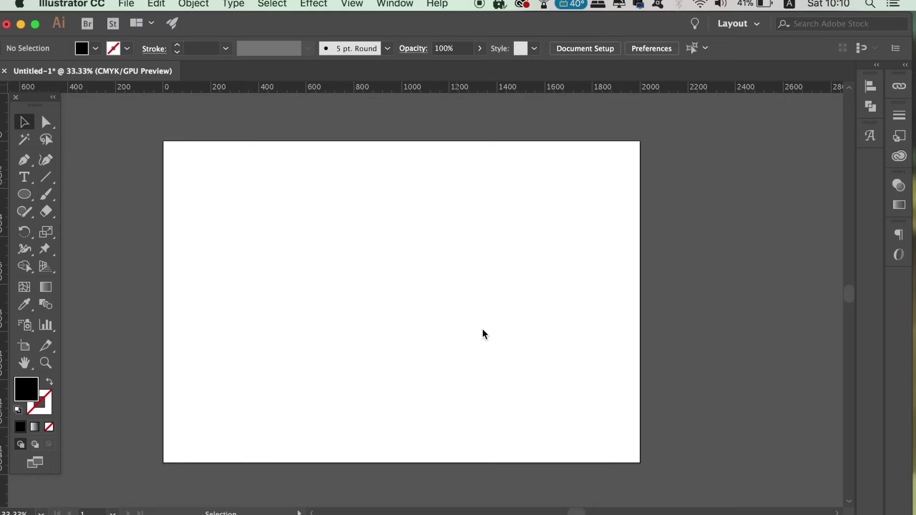
pyautogui.click(482, 330)
pyautogui.click(93, 4)
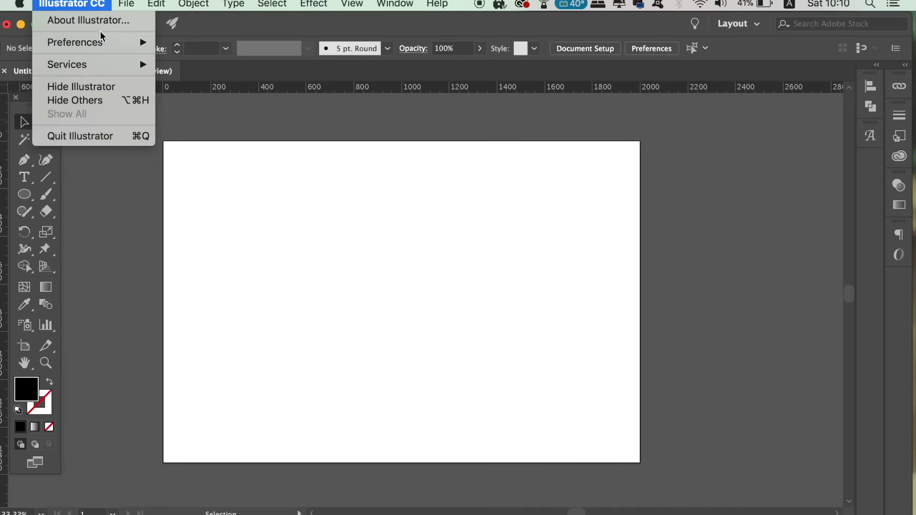
pyautogui.moveTo(102, 42)
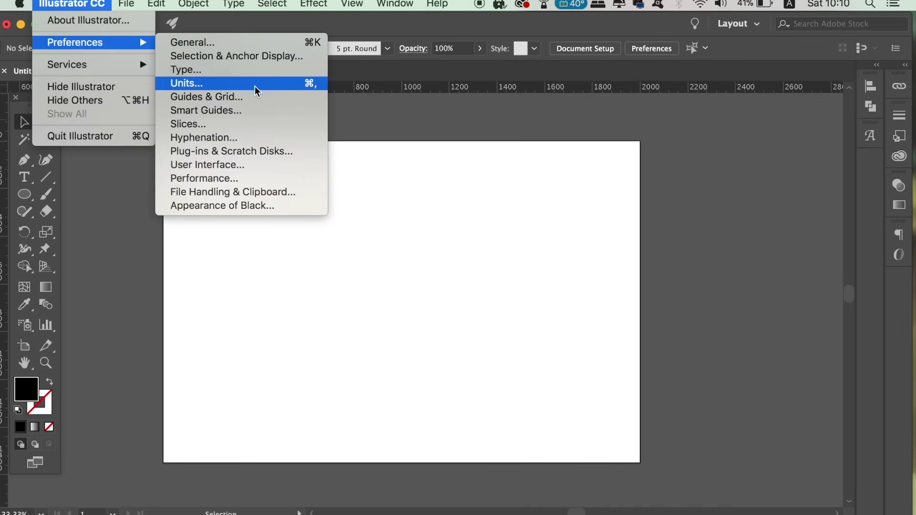
pyautogui.click(261, 111)
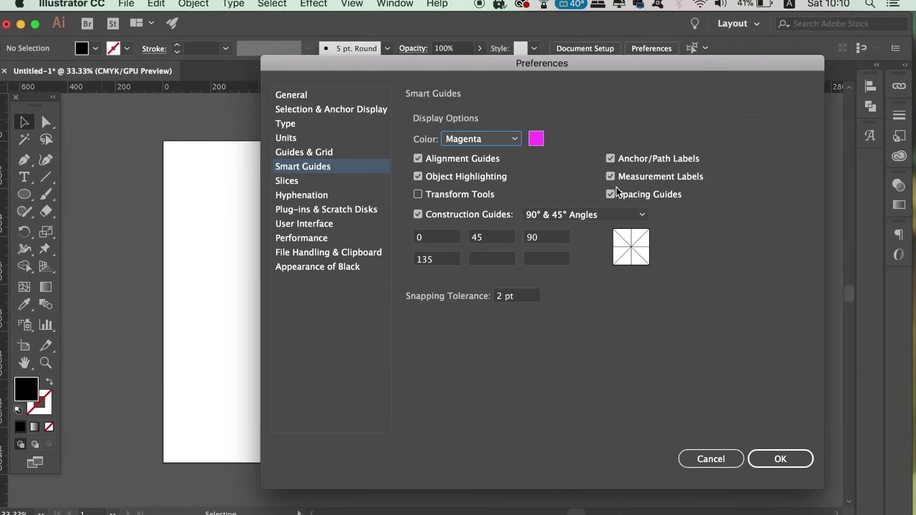
pyautogui.press('Return')
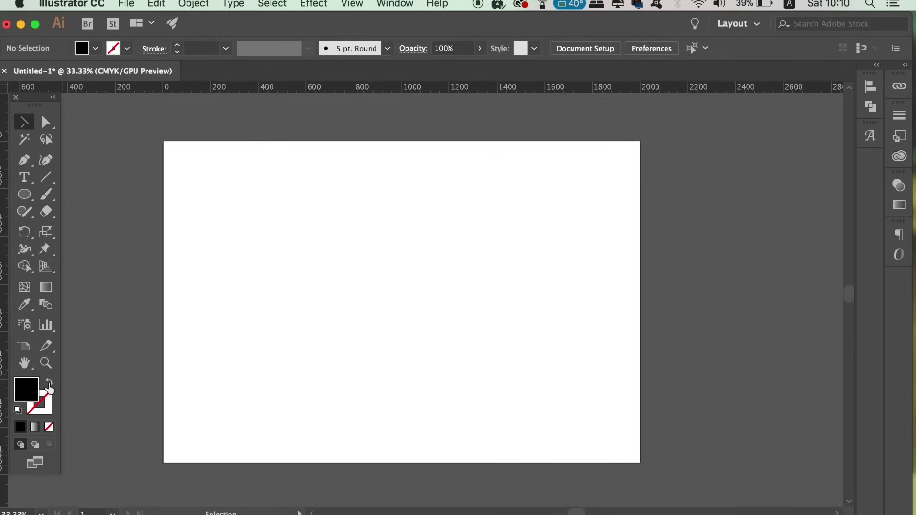
# Switch to a black stroke with no fill and draw a wide rectangle about 1014 × 273 px
pyautogui.click(49, 390)
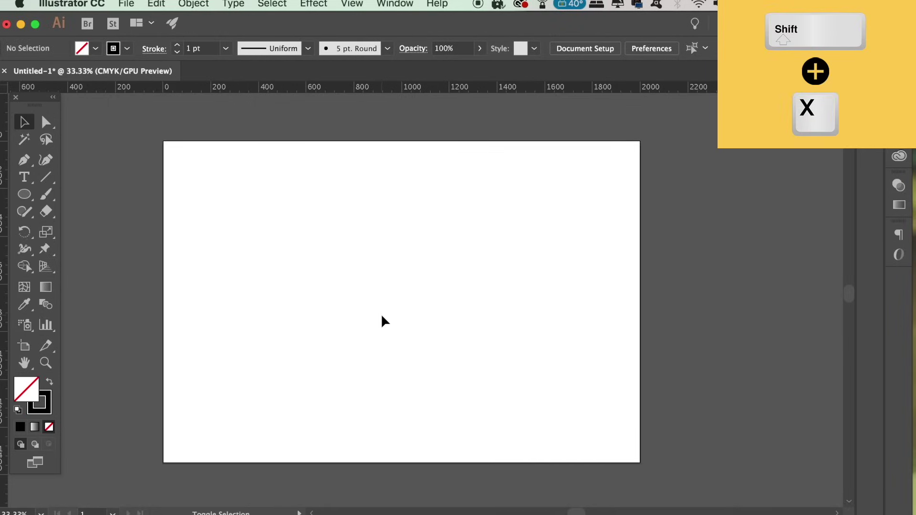
pyautogui.hotkey('shift', 'x')
pyautogui.hotkey('shift', 'x')
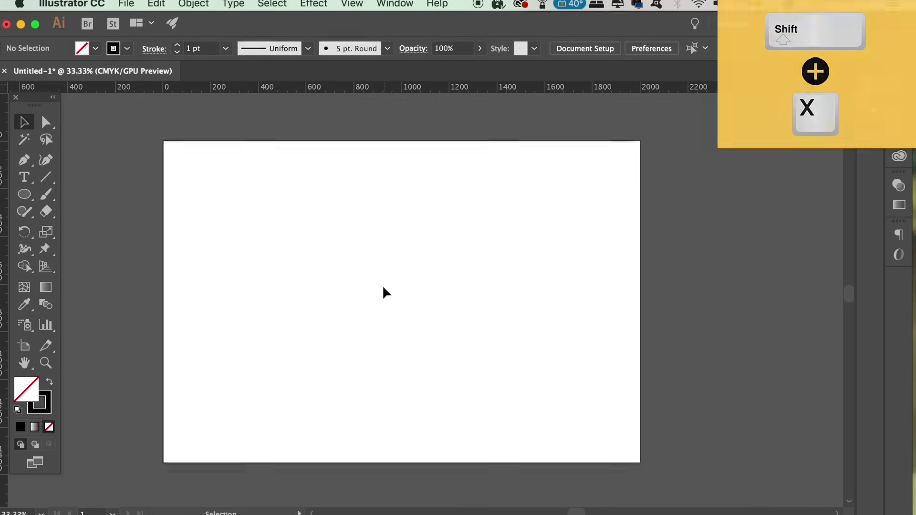
pyautogui.press('m')
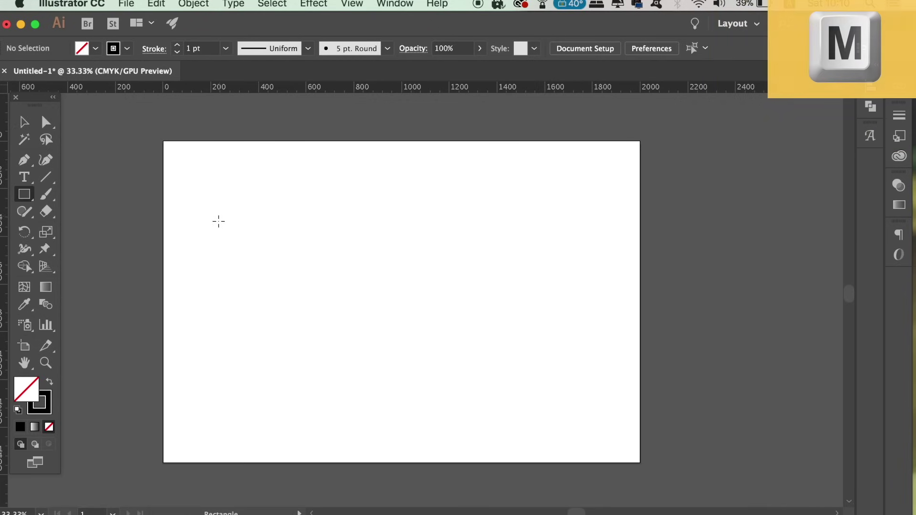
pyautogui.moveTo(257, 228)
pyautogui.mouseDown()
pyautogui.moveTo(477, 298)
pyautogui.moveTo(505, 302)
pyautogui.moveTo(503, 293)
pyautogui.mouseUp()
pyautogui.press('v')
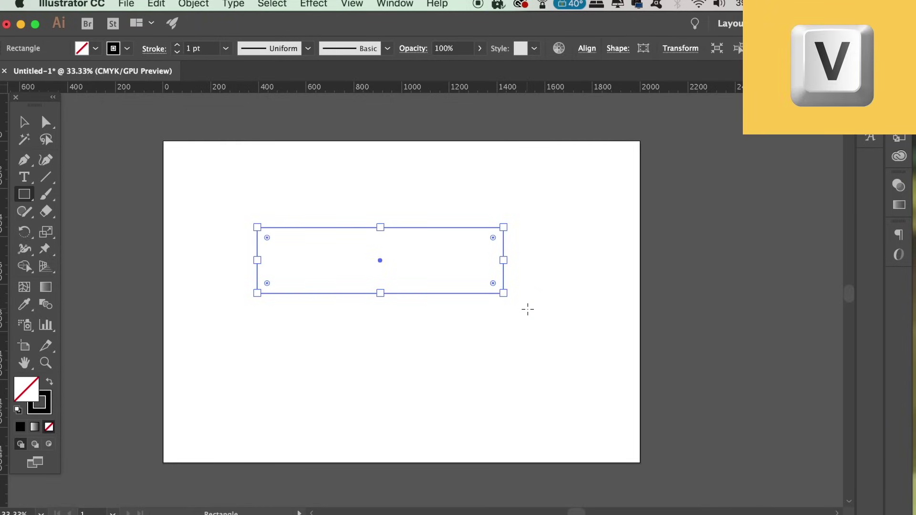
# Deselect the rectangle and zoom in so it sits centred in view
pyautogui.click(519, 336)
pyautogui.press('super+equal')
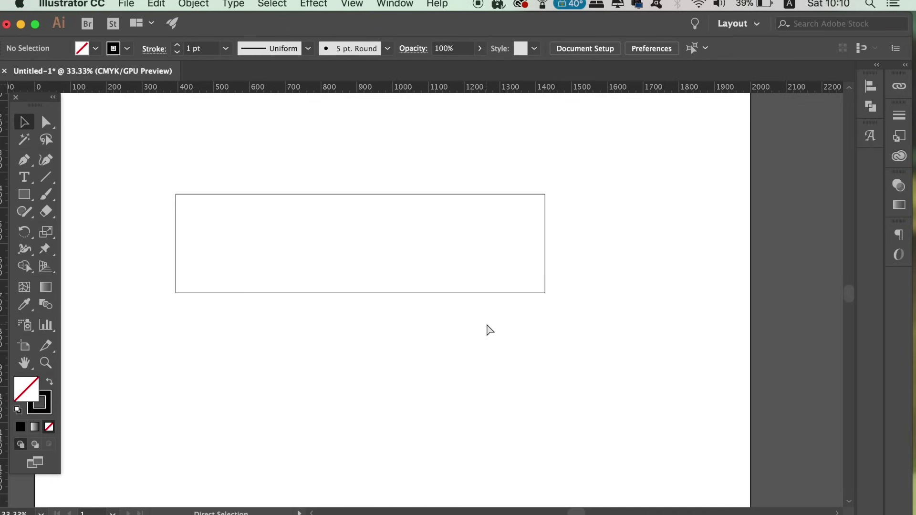
pyautogui.press('space')
pyautogui.moveTo(488, 328); pyautogui.dragTo(517, 404)
pyautogui.press('l')
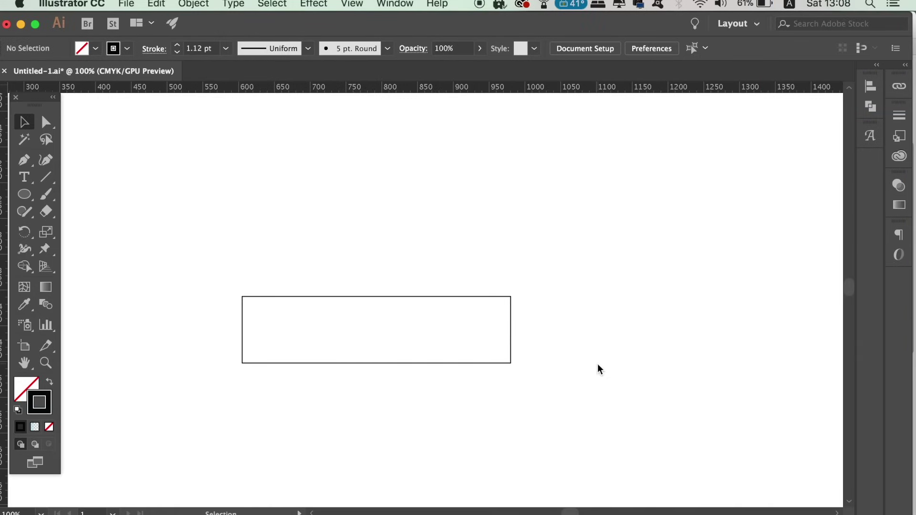
pyautogui.press('l')
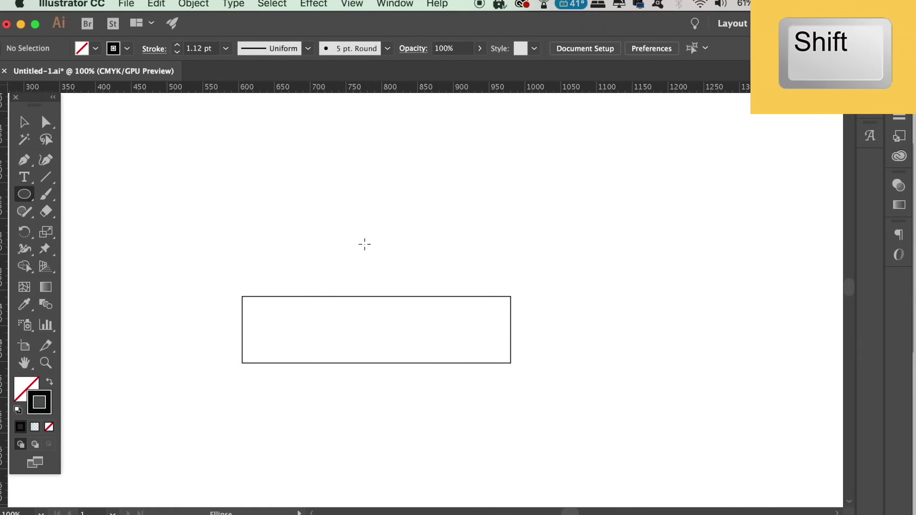
# Draw a 182 px outlined circle centred on the rectangle's top edge, zoomed to 150%
pyautogui.moveTo(339, 232); pyautogui.dragTo(471, 355)
pyautogui.press('v')
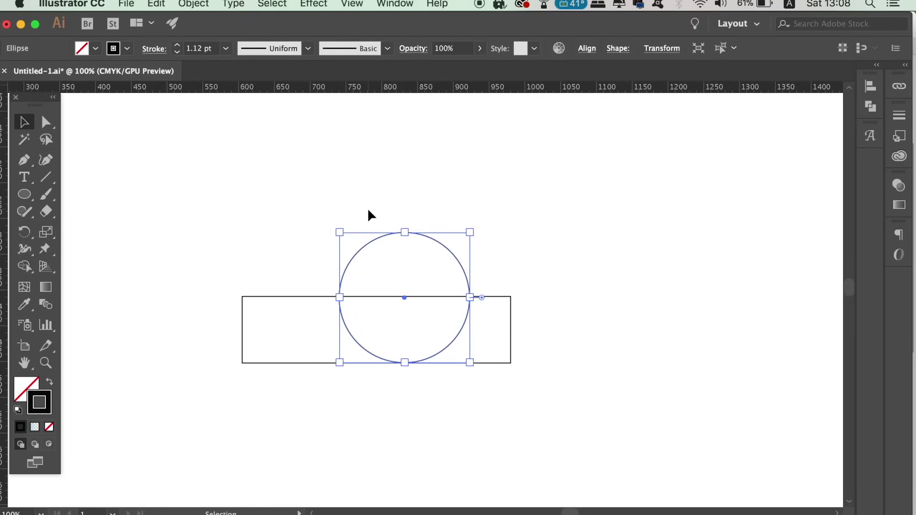
pyautogui.press('super+equal')
pyautogui.moveTo(374, 210); pyautogui.dragTo(361, 207)
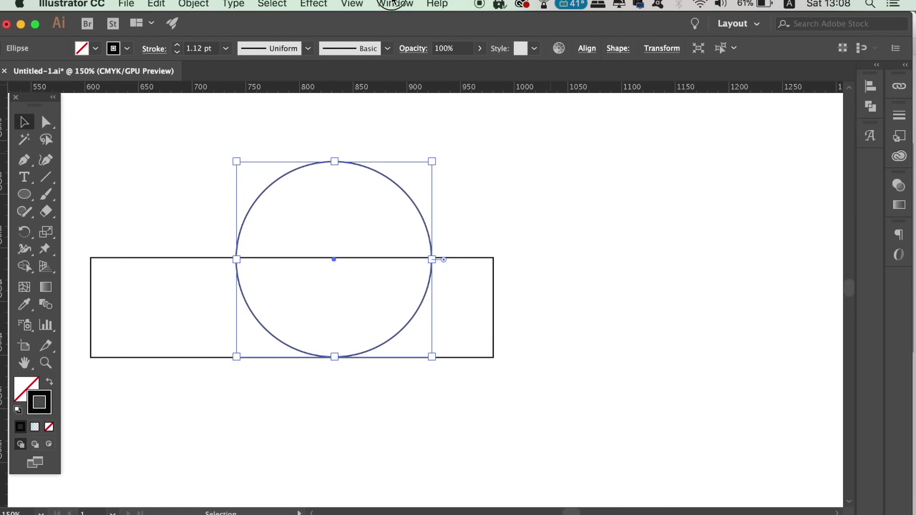
pyautogui.click(394, 4)
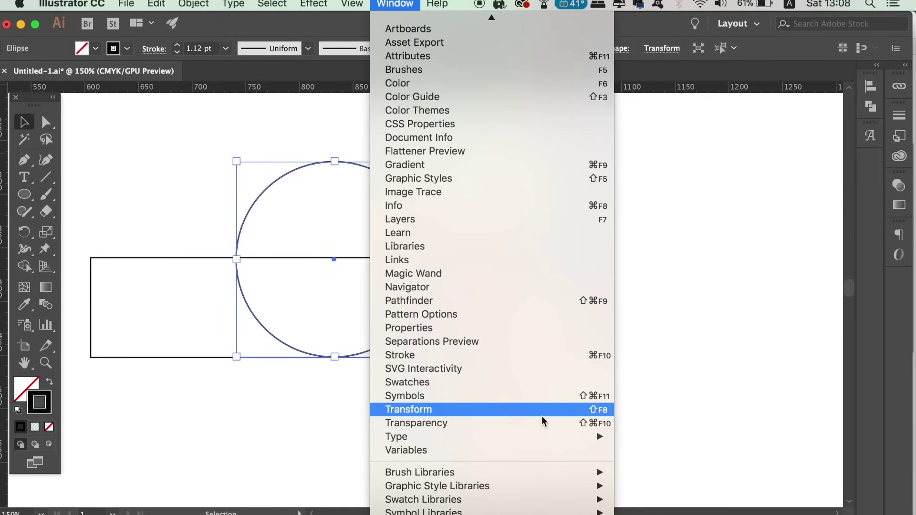
# Show the Transform panel and set the circle's width to 186 px
pyautogui.click(544, 410)
pyautogui.moveTo(701, 137); pyautogui.dragTo(680, 125)
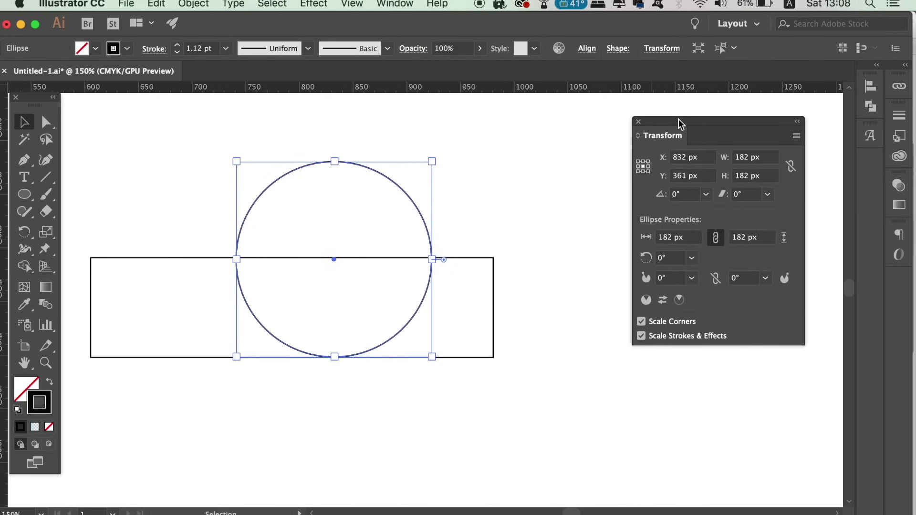
pyautogui.click(494, 298)
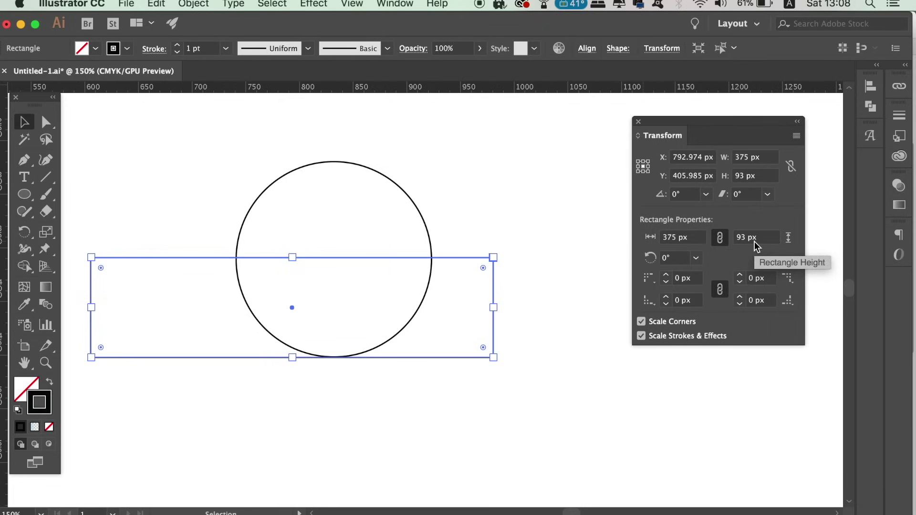
pyautogui.click(421, 213)
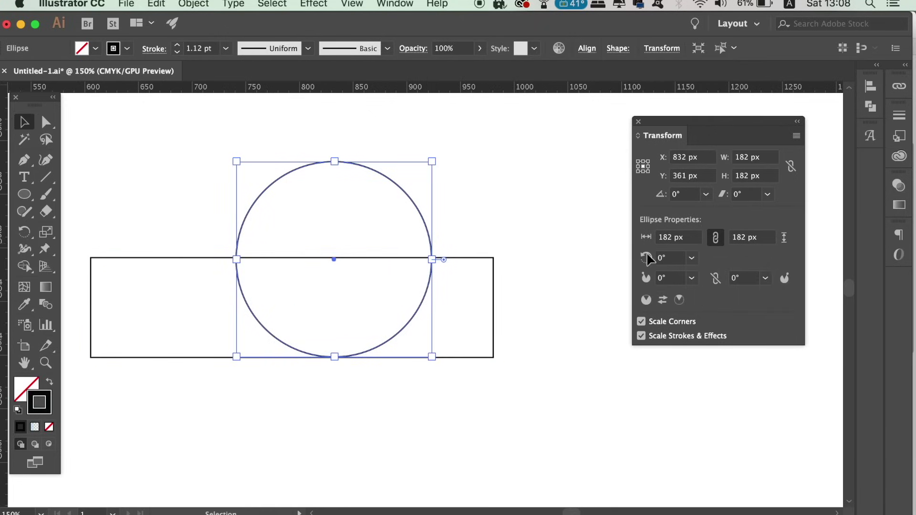
pyautogui.click(689, 242)
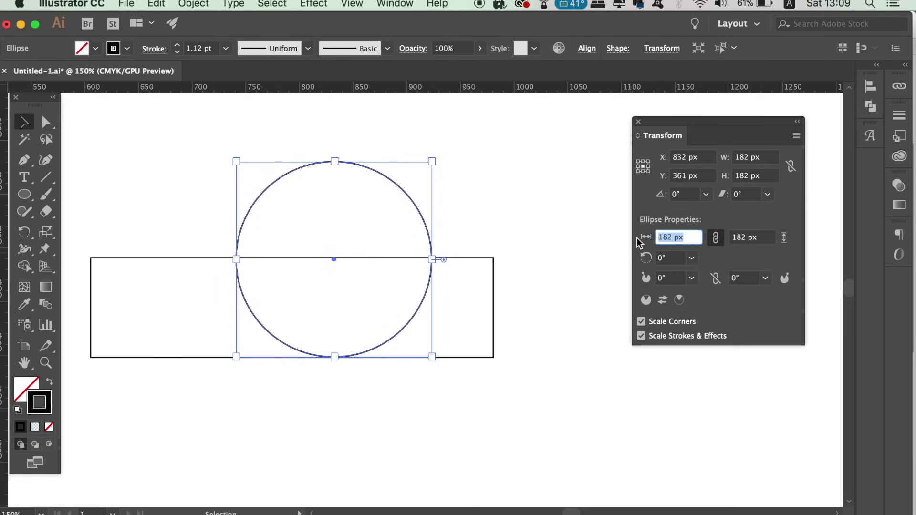
pyautogui.write('186')
pyautogui.press('Return')
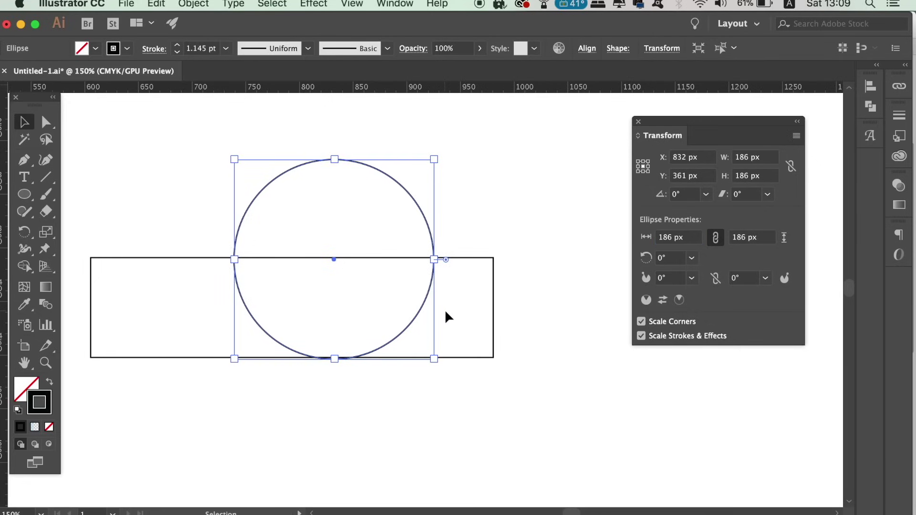
# Zoom in and nudge the circle up to snap onto the rectangle's top edge
pyautogui.scroll(3, 446, 311)
pyautogui.moveTo(447, 311); pyautogui.dragTo(432, 217)
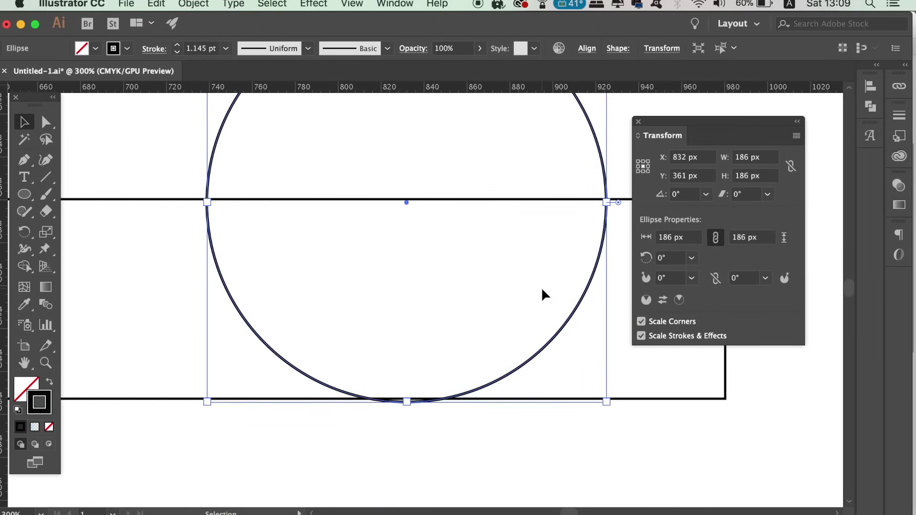
pyautogui.moveTo(558, 334); pyautogui.dragTo(348, 336)
pyautogui.press('space')
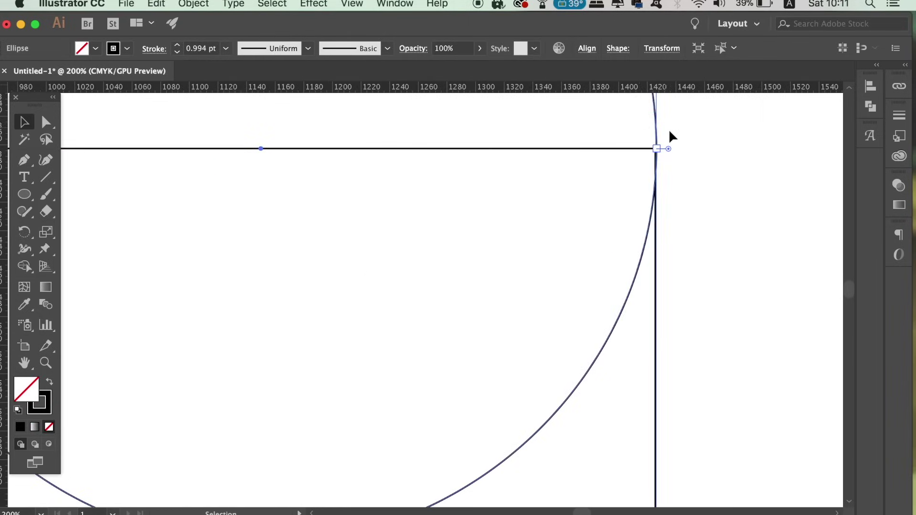
# Nudge the circle 0.25 px right so its edge meets the rectangle's right side
pyautogui.click(669, 137)
pyautogui.hscroll(-5, 691, 148)
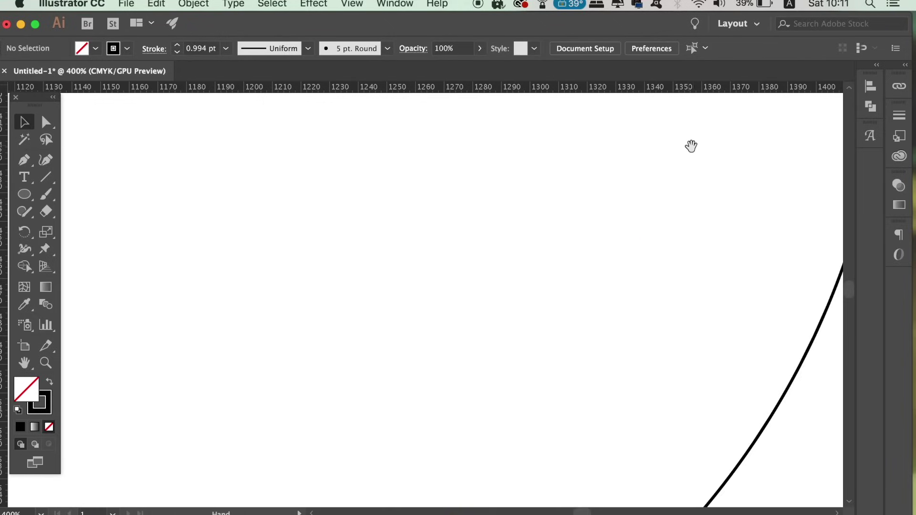
pyautogui.moveTo(691, 146); pyautogui.dragTo(624, 223)
pyautogui.scroll(3, 748, 196)
pyautogui.moveTo(749, 196); pyautogui.dragTo(180, 380)
pyautogui.moveTo(581, 190); pyautogui.dragTo(581, 194)
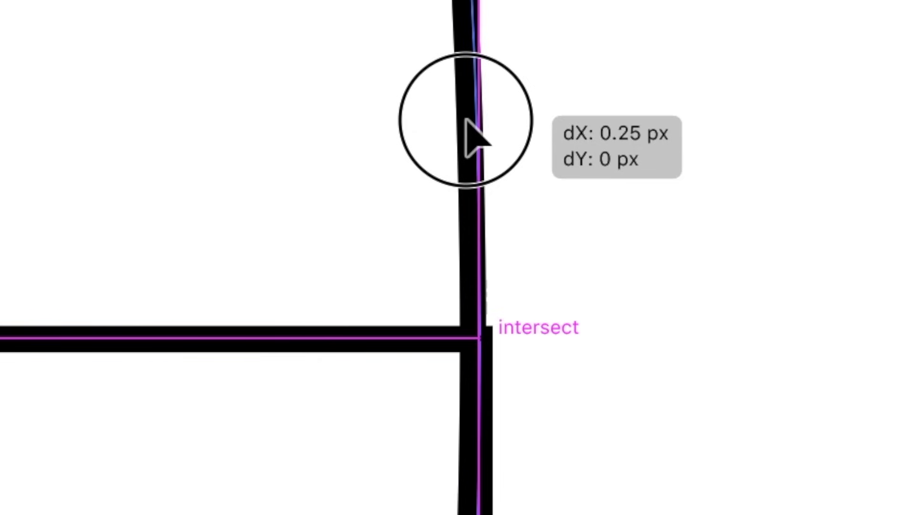
pyautogui.moveTo(467, 119); pyautogui.dragTo(467, 120)
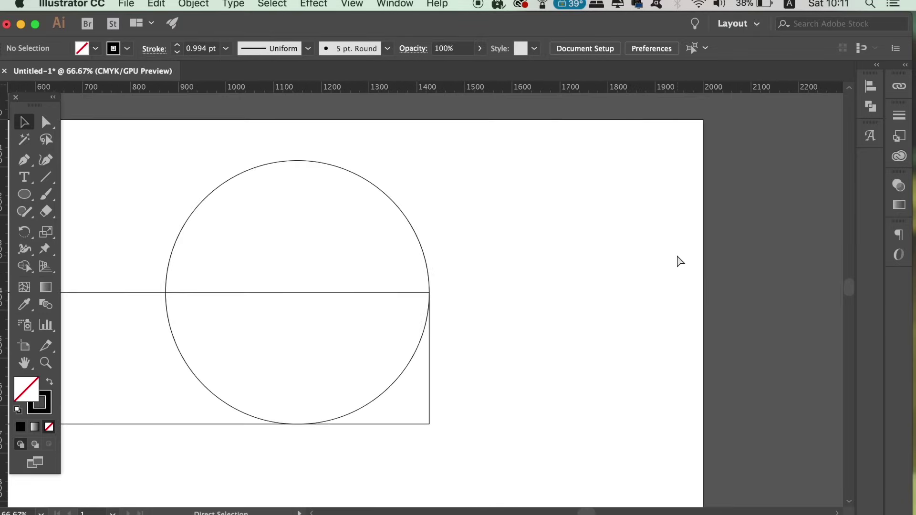
pyautogui.hscroll(-2, 567, 272)
pyautogui.scroll(3, 568, 265)
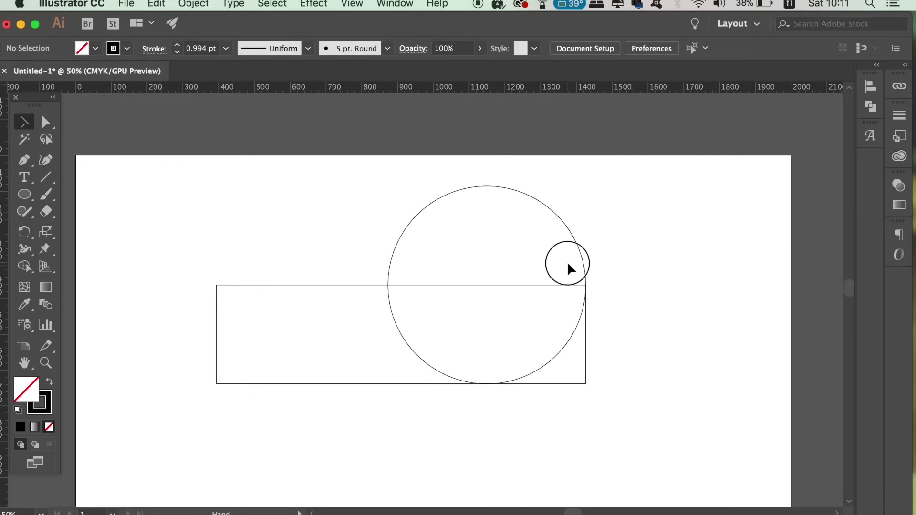
pyautogui.click(655, 242)
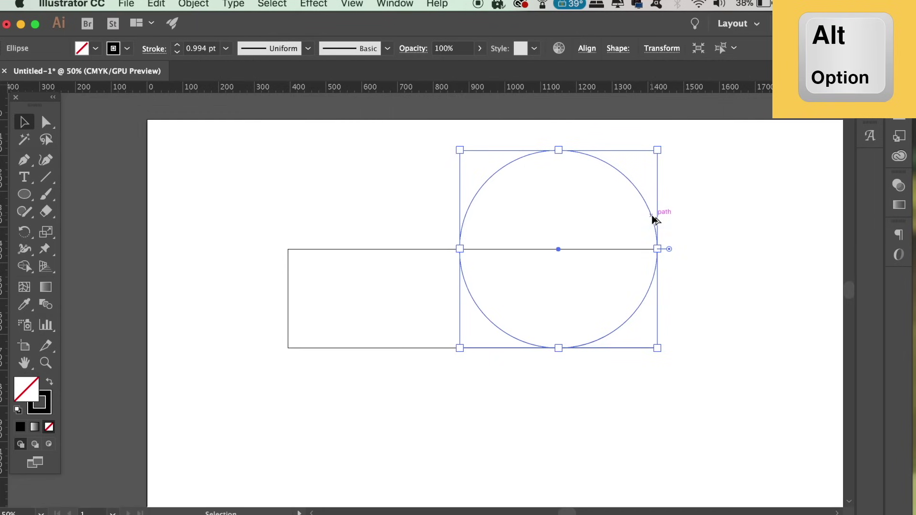
# Duplicate the circle to the rectangle's lower left, centred on its bottom edge
pyautogui.moveTo(655, 242); pyautogui.dragTo(477, 318)
pyautogui.click(593, 417)
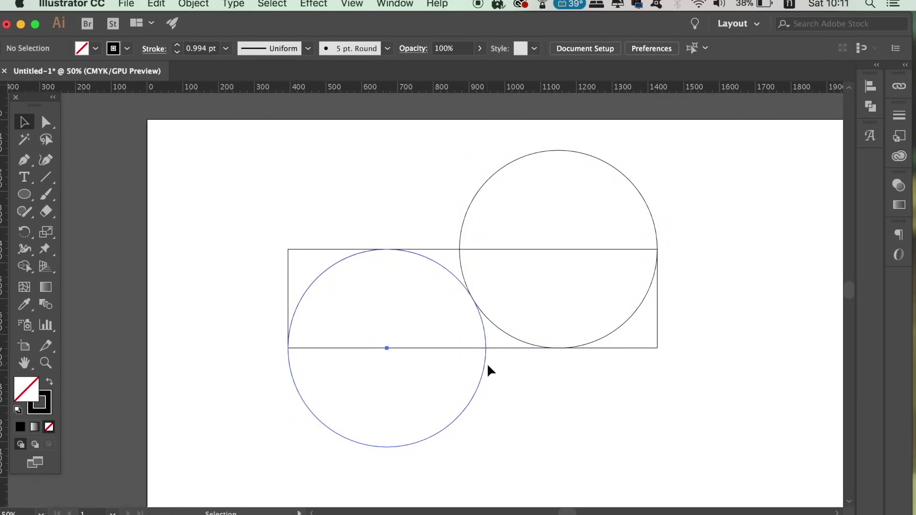
pyautogui.click(487, 352)
# Copy the left circle, shrink it, and nudge it so its top touches the rectangle's bottom edge
pyautogui.press('alt')
pyautogui.moveTo(446, 277); pyautogui.dragTo(446, 286)
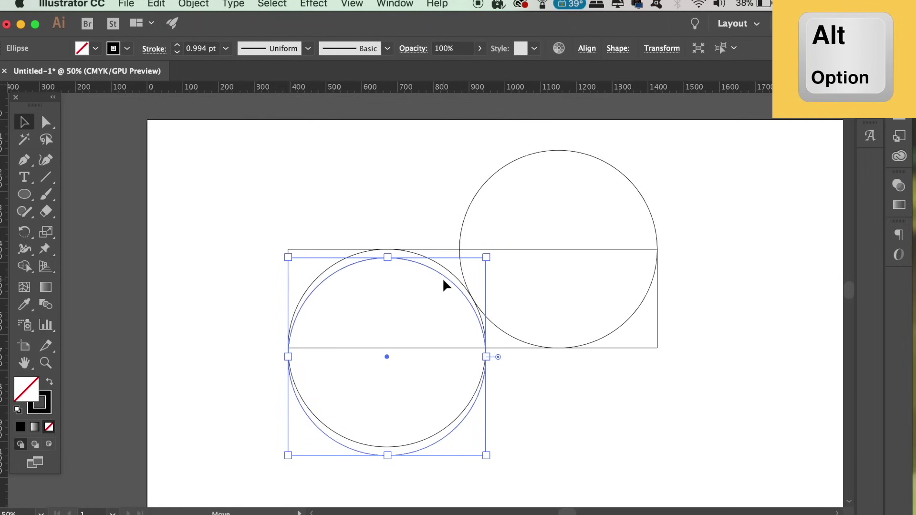
pyautogui.moveTo(486, 258); pyautogui.dragTo(402, 364)
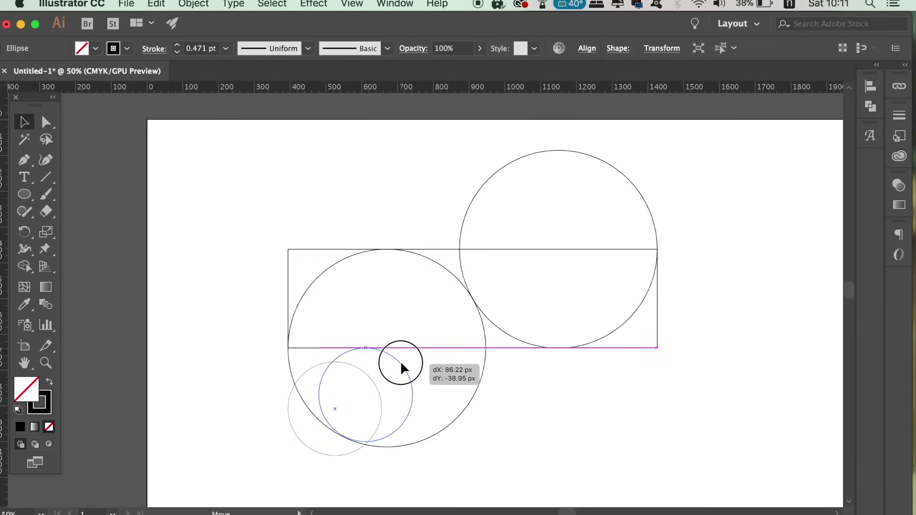
pyautogui.moveTo(401, 364); pyautogui.dragTo(405, 370)
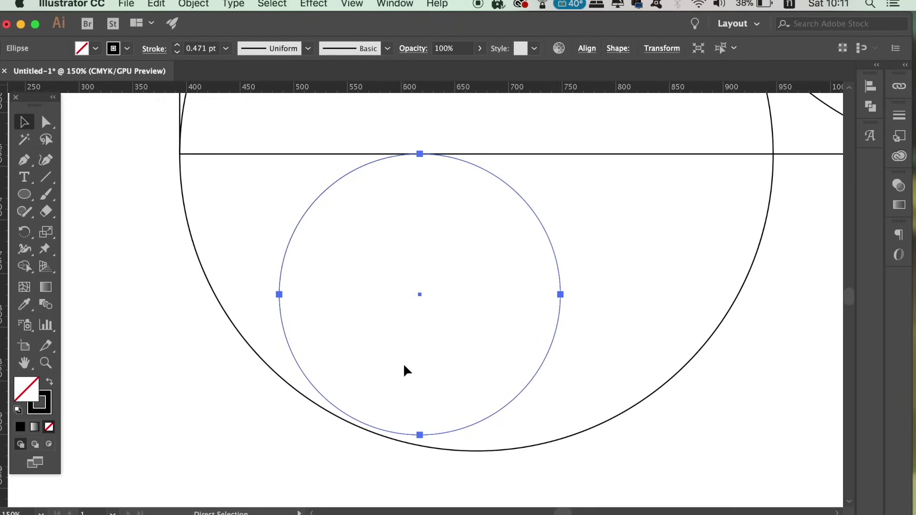
pyautogui.press('v')
pyautogui.press('Left')
pyautogui.press('Left')
pyautogui.press('Left')
pyautogui.press('Left')
pyautogui.press('Left')
pyautogui.press('Left')
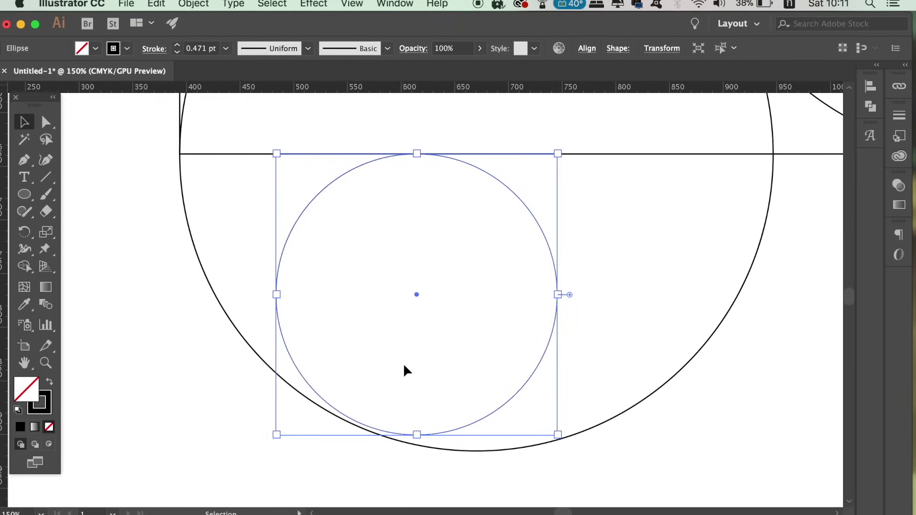
pyautogui.press('Right')
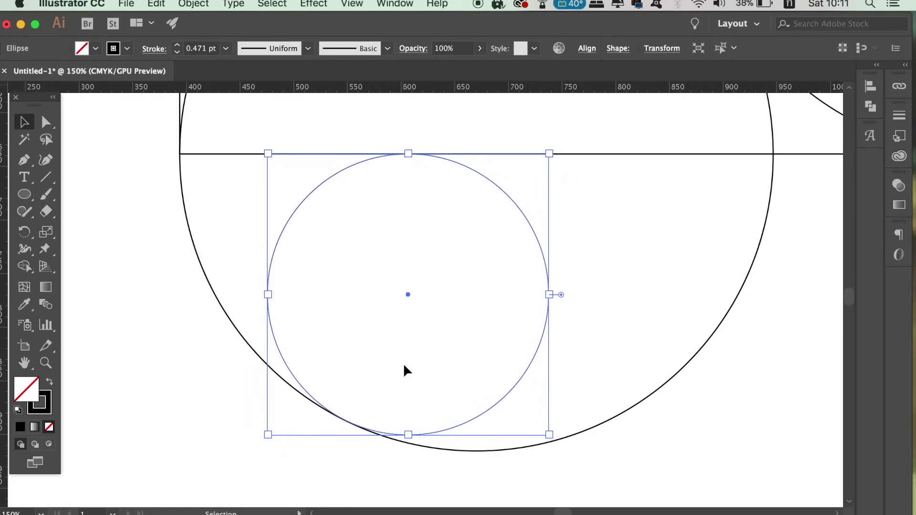
pyautogui.click(173, 462)
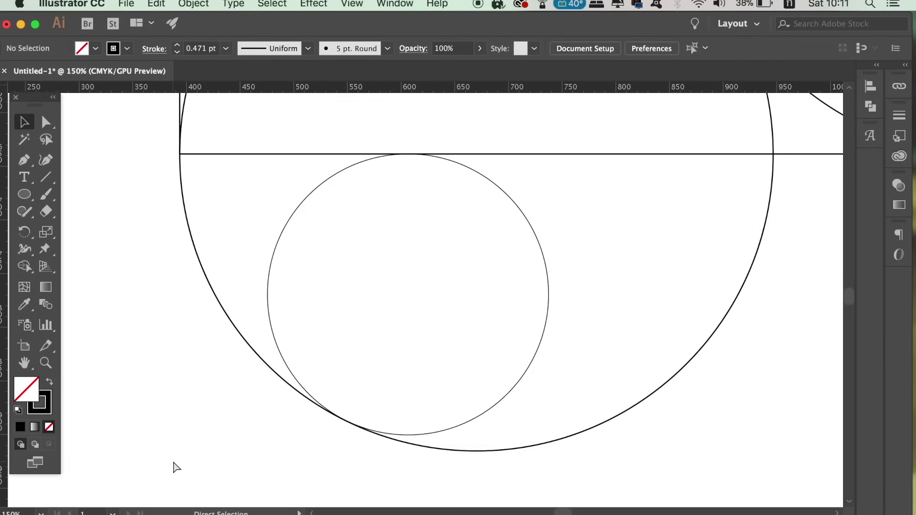
pyautogui.press('super+0')
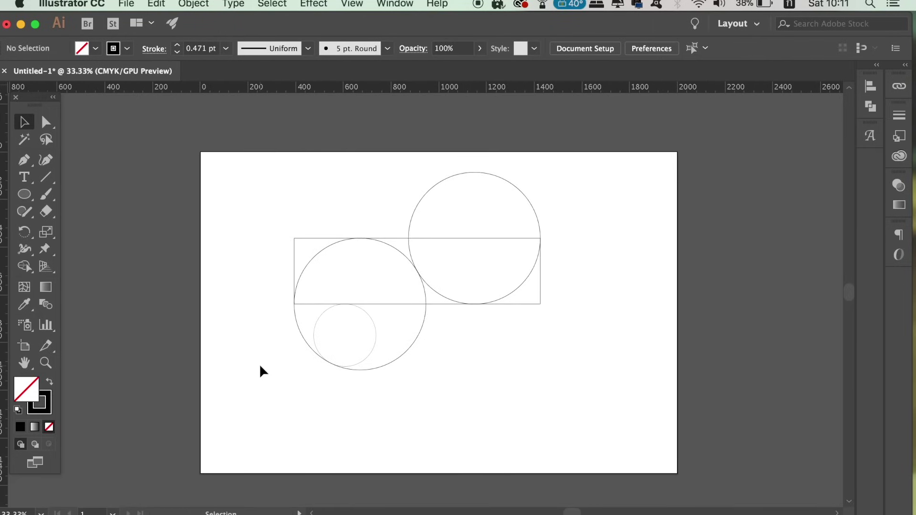
# Move the whole circles-and-rectangle drawing down and to the right
pyautogui.moveTo(231, 191); pyautogui.dragTo(674, 364)
pyautogui.moveTo(432, 289); pyautogui.dragTo(447, 322)
pyautogui.click(636, 300)
pyautogui.moveTo(634, 296); pyautogui.dragTo(639, 273)
# Select all shapes with the Shape Builder tool active and zoom in on the construction
pyautogui.hotkey('shift', 'w')
pyautogui.moveTo(22, 264); pyautogui.dragTo(92, 270)
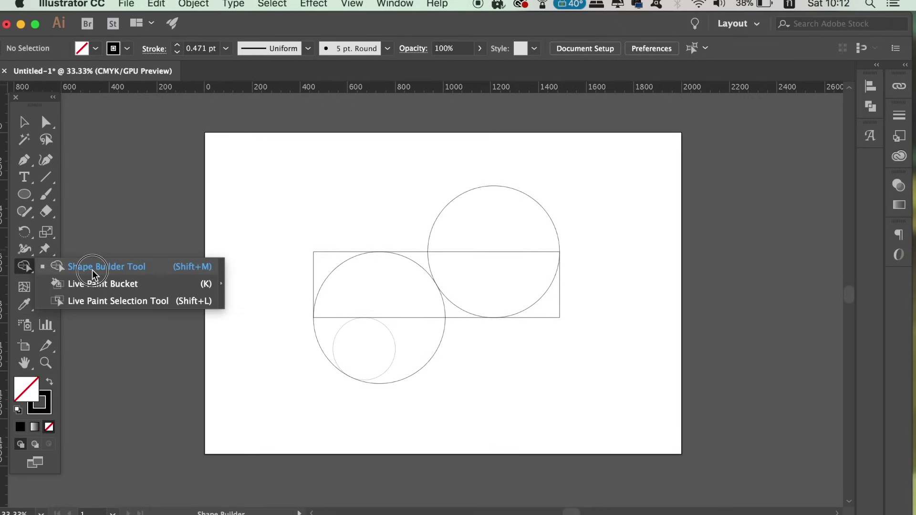
pyautogui.moveTo(92, 270); pyautogui.dragTo(92, 270)
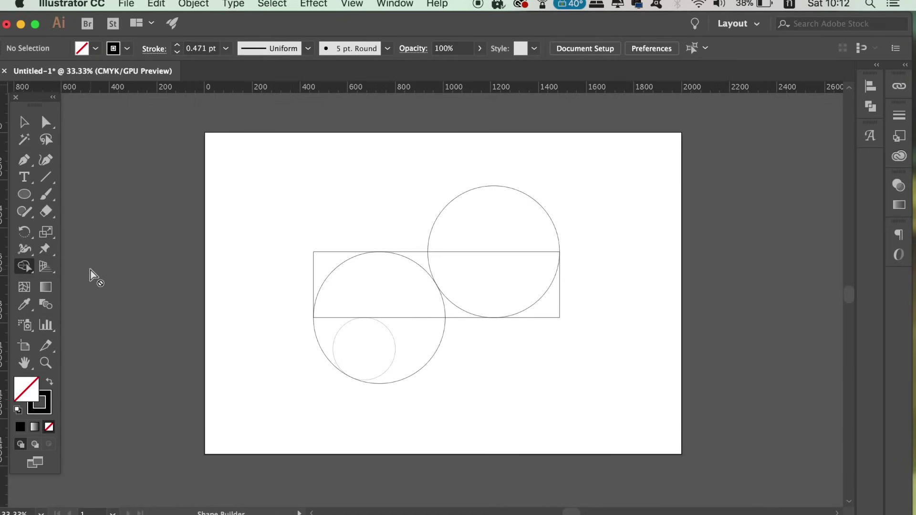
pyautogui.click(24, 122)
pyautogui.moveTo(324, 204); pyautogui.dragTo(612, 350)
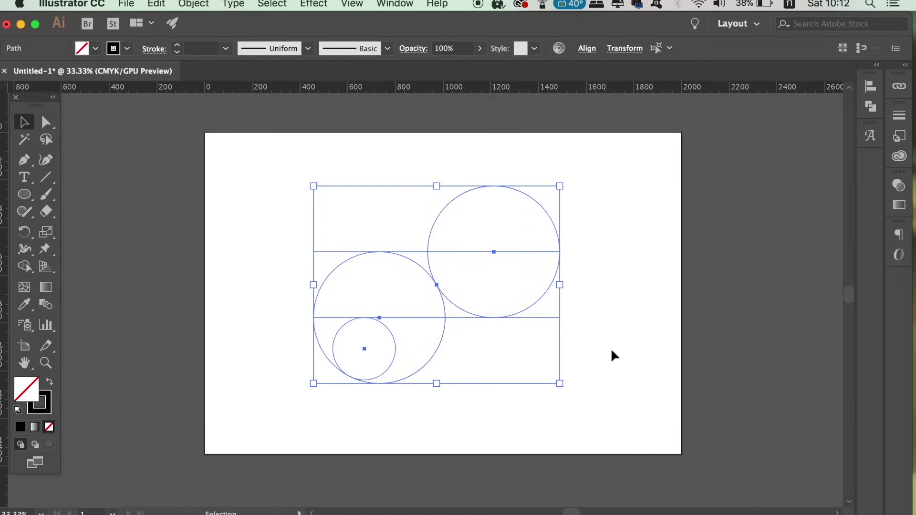
pyautogui.click(21, 268)
pyautogui.press('super+equal')
pyautogui.press('space')
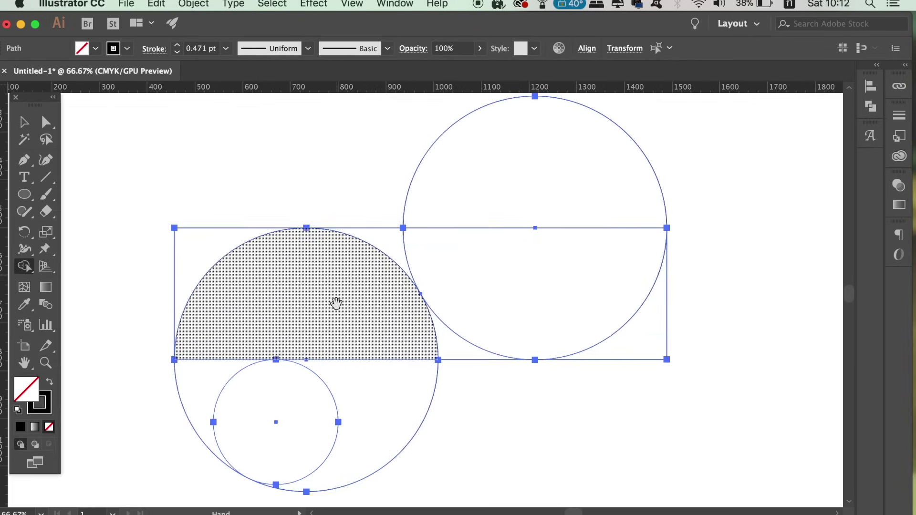
pyautogui.moveTo(336, 304); pyautogui.dragTo(339, 274)
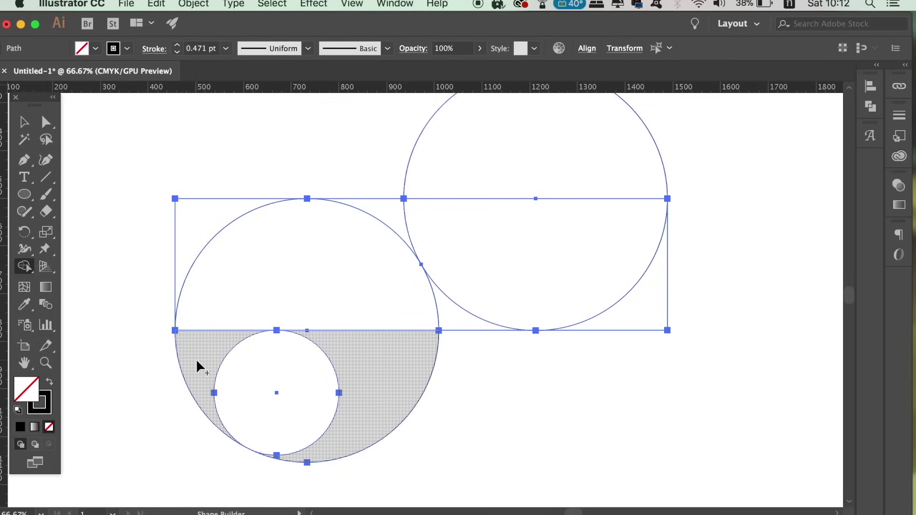
# Nudge the small circle left against the large circle, then select all shapes
pyautogui.press('v')
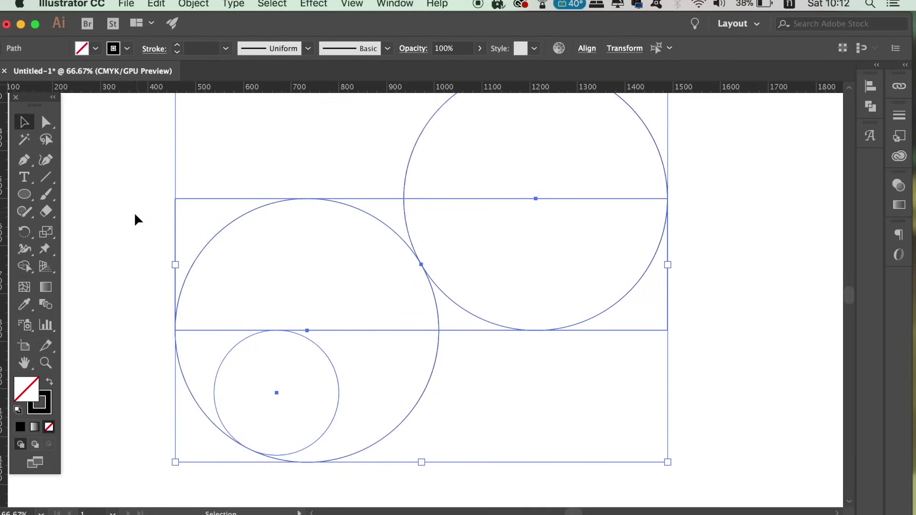
pyautogui.click(135, 215)
pyautogui.click(339, 402)
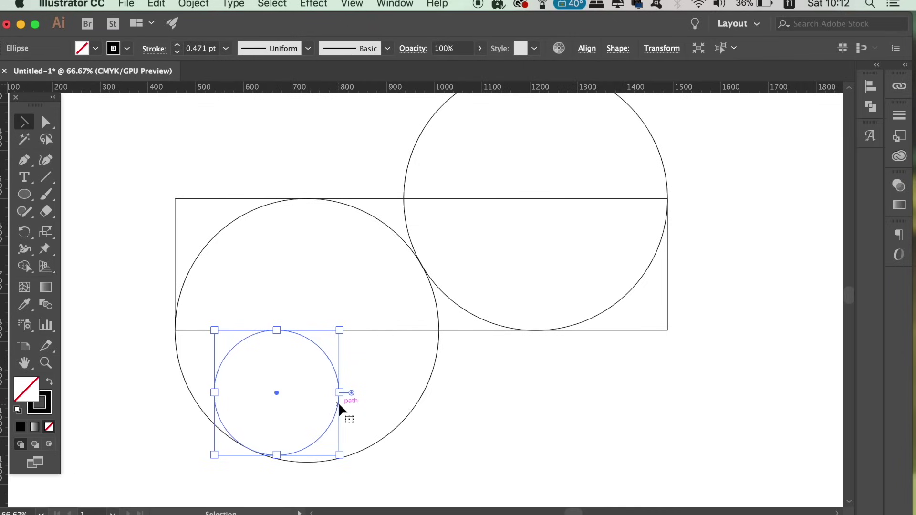
pyautogui.press('Left')
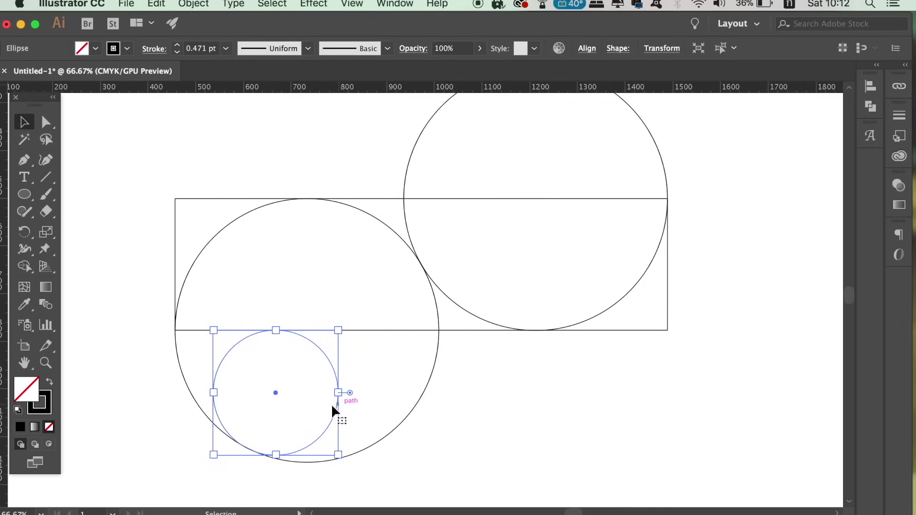
pyautogui.click(151, 439)
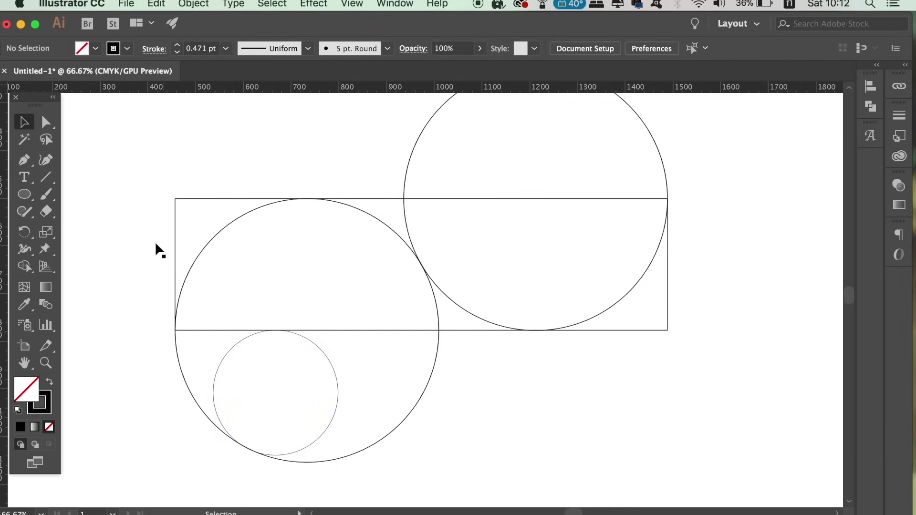
pyautogui.moveTo(109, 149); pyautogui.dragTo(703, 500)
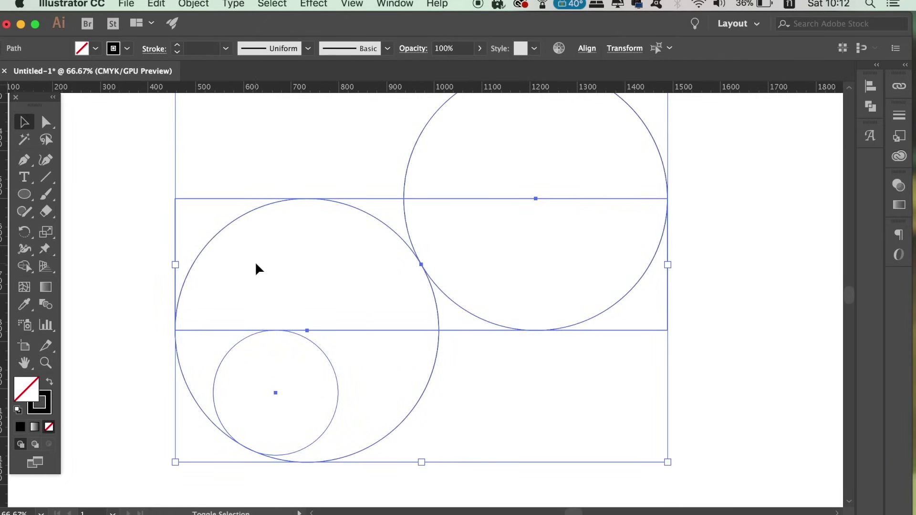
pyautogui.hotkey('shift', 'm')
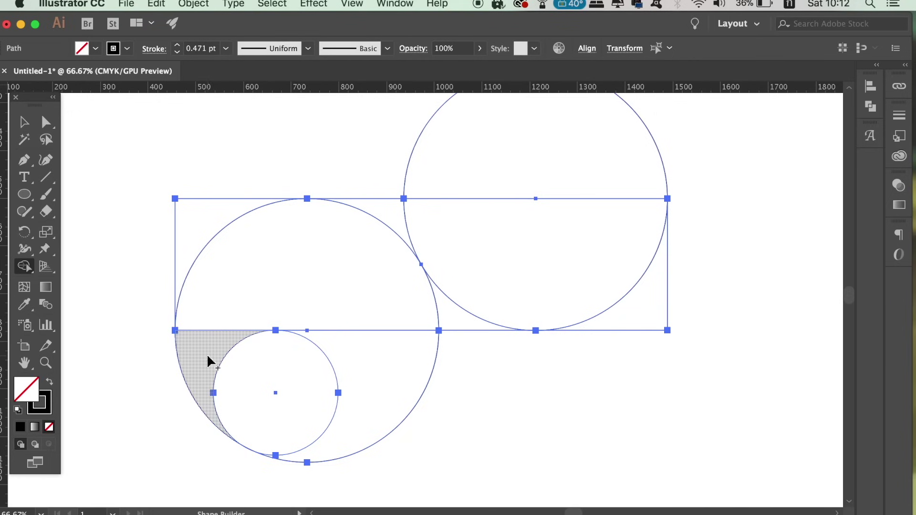
# Merge the left regions, then remove the corner, small-arc and top half-circle regions
pyautogui.moveTo(206, 359)
pyautogui.mouseDown()
pyautogui.moveTo(271, 296)
pyautogui.moveTo(366, 261)
pyautogui.moveTo(391, 235)
pyautogui.moveTo(405, 230)
pyautogui.moveTo(431, 257)
pyautogui.mouseUp()
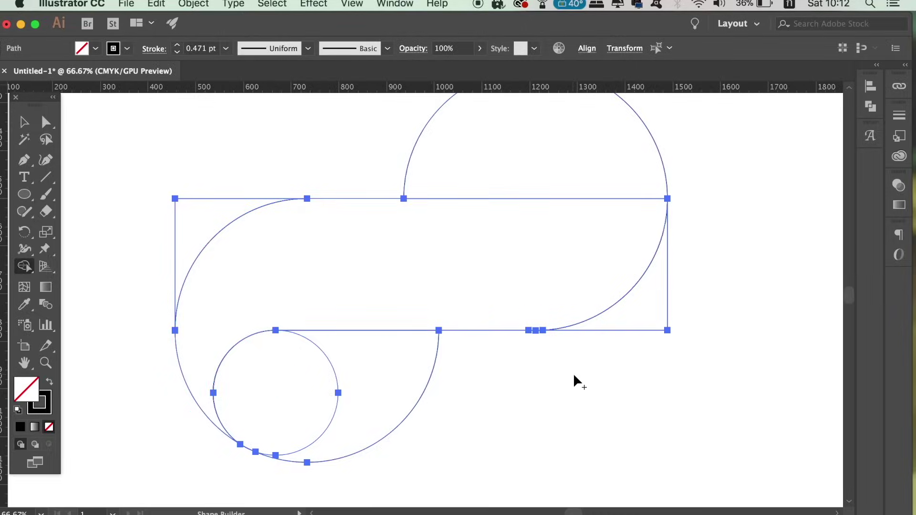
pyautogui.press('alt')
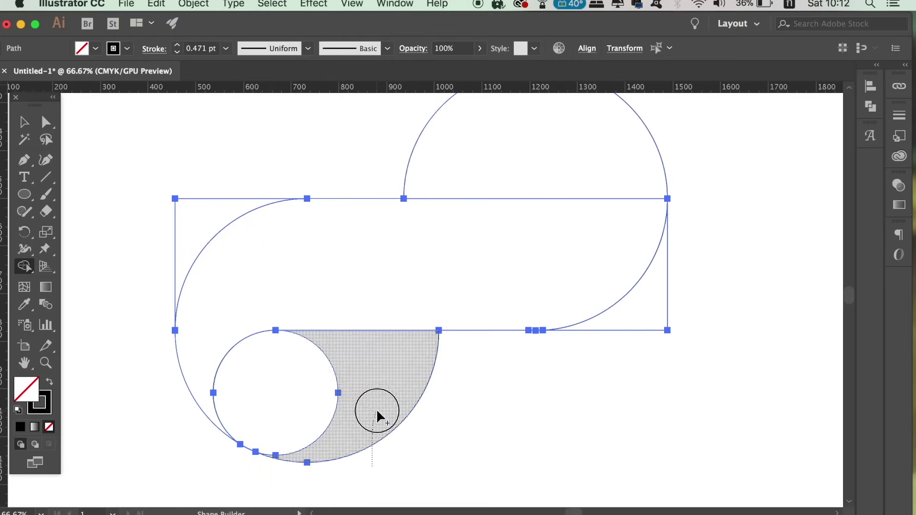
pyautogui.keyDown('alt'); pyautogui.click(413, 103); pyautogui.keyUp('alt')
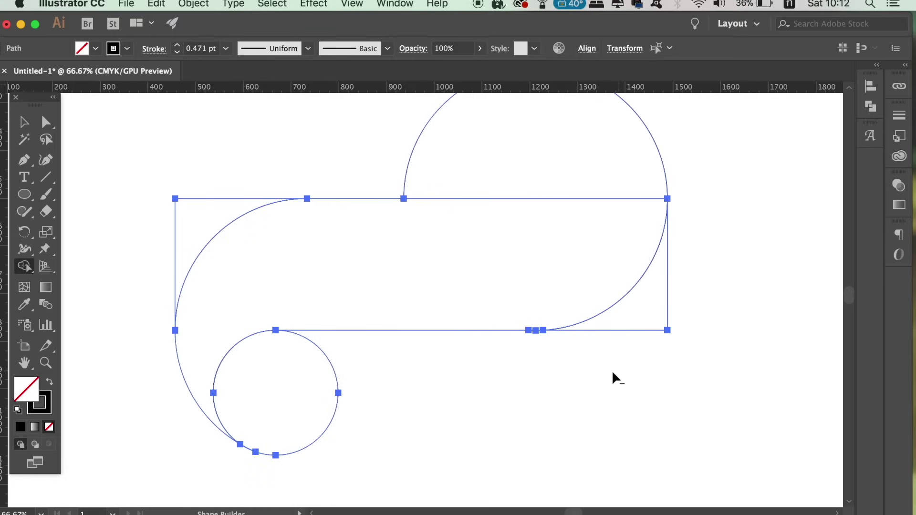
pyautogui.moveTo(645, 320); pyautogui.dragTo(649, 310)
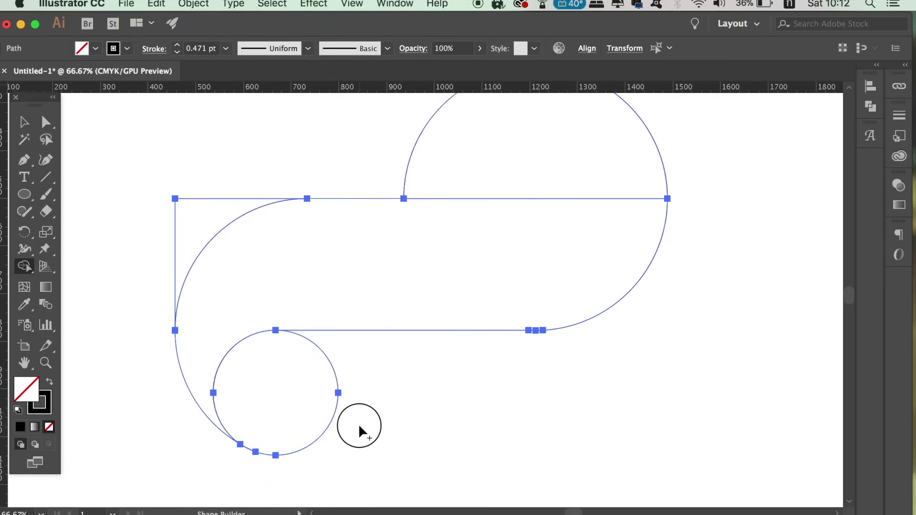
pyautogui.keyDown('alt'); pyautogui.click(315, 413); pyautogui.keyUp('alt')
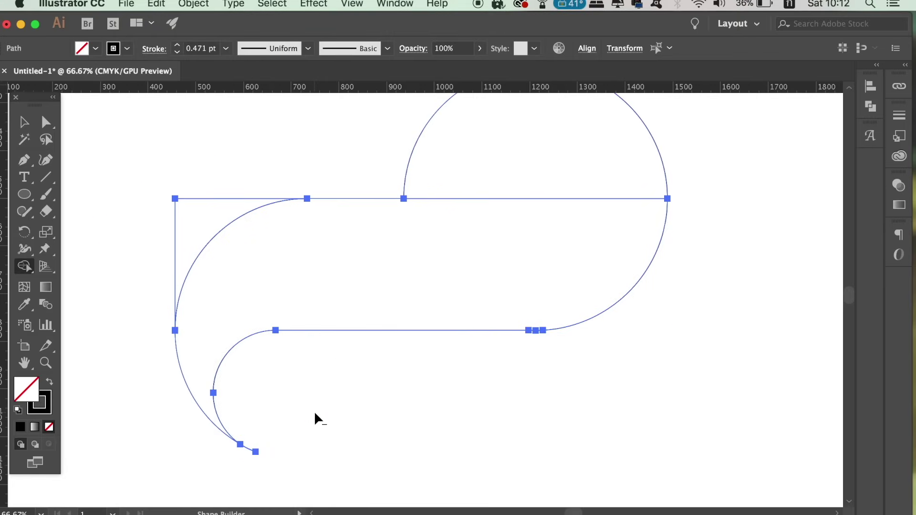
pyautogui.keyDown('alt'); pyautogui.click(183, 210); pyautogui.keyUp('alt')
pyautogui.keyDown('alt'); pyautogui.click(629, 156); pyautogui.keyUp('alt')
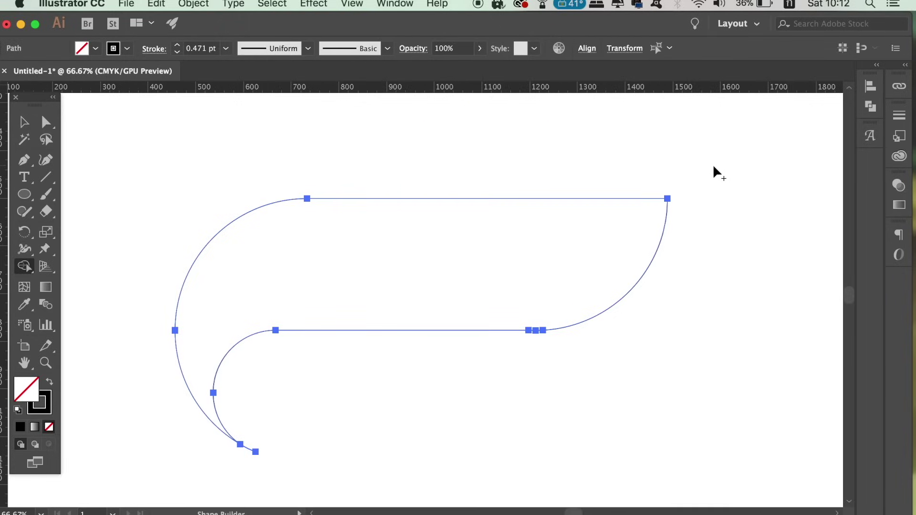
# Delete the small tail segment and swap fill and stroke so the curve is solid black
pyautogui.press('v')
pyautogui.click(737, 300)
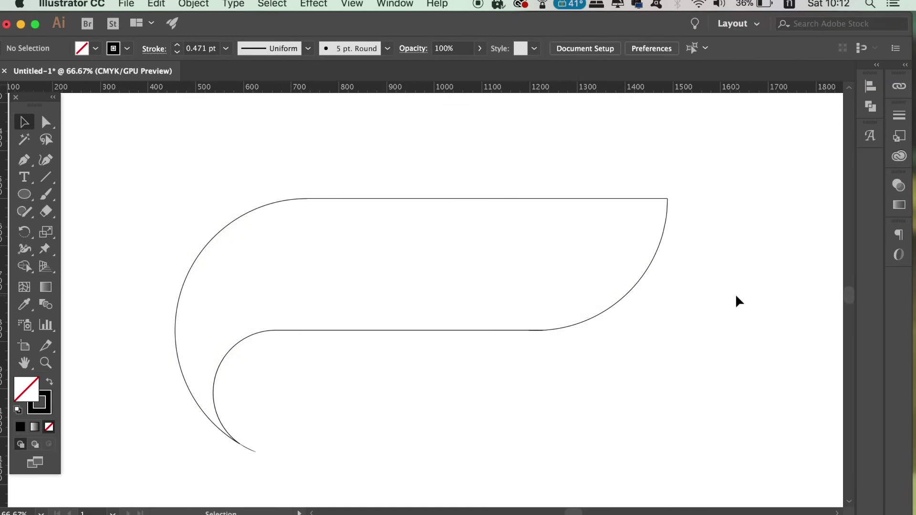
pyautogui.press('super+equal')
pyautogui.moveTo(671, 342); pyautogui.dragTo(703, 220)
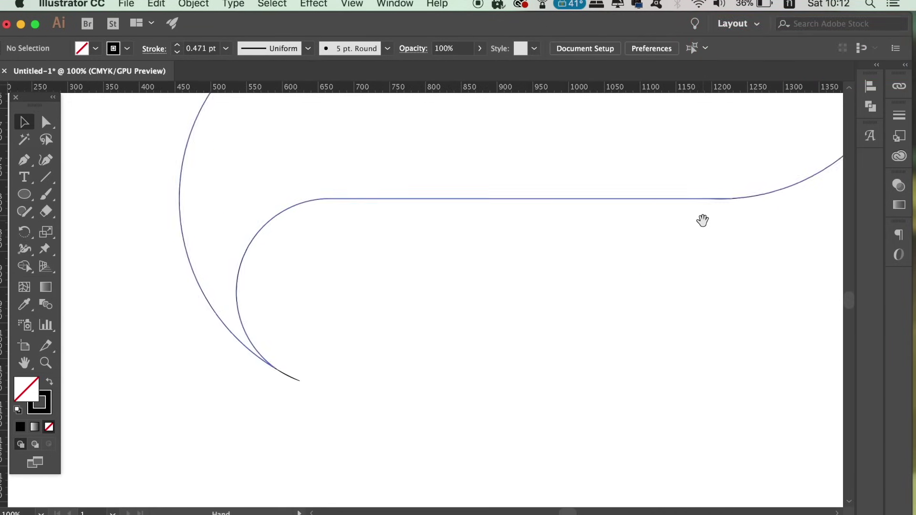
pyautogui.click(299, 379)
pyautogui.press('Delete')
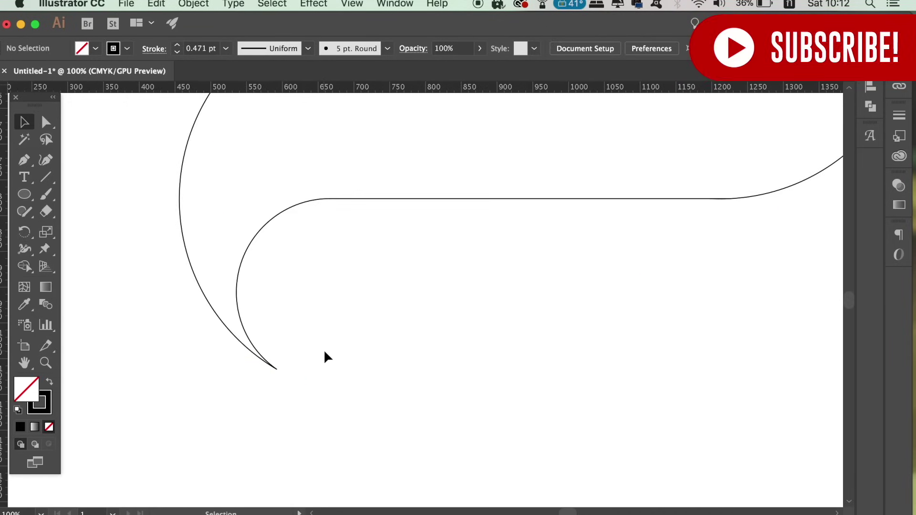
pyautogui.click(260, 358)
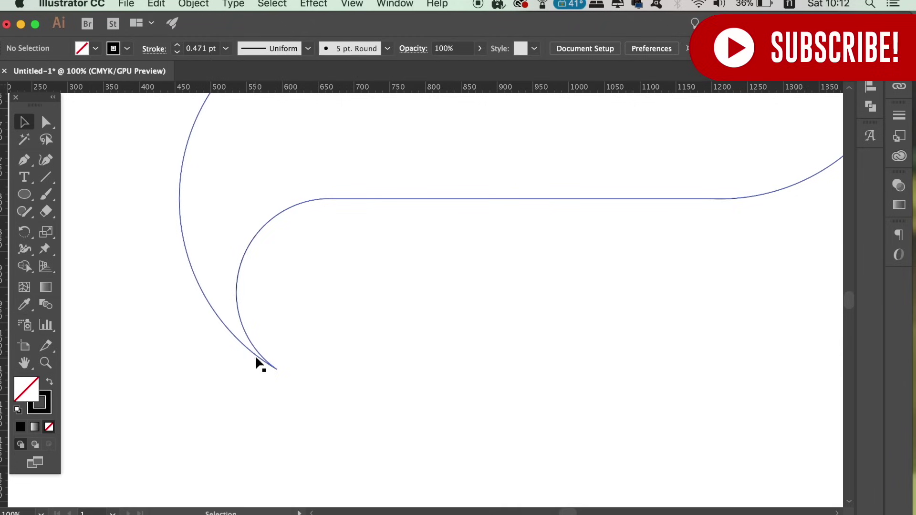
pyautogui.click(49, 382)
pyautogui.click(268, 446)
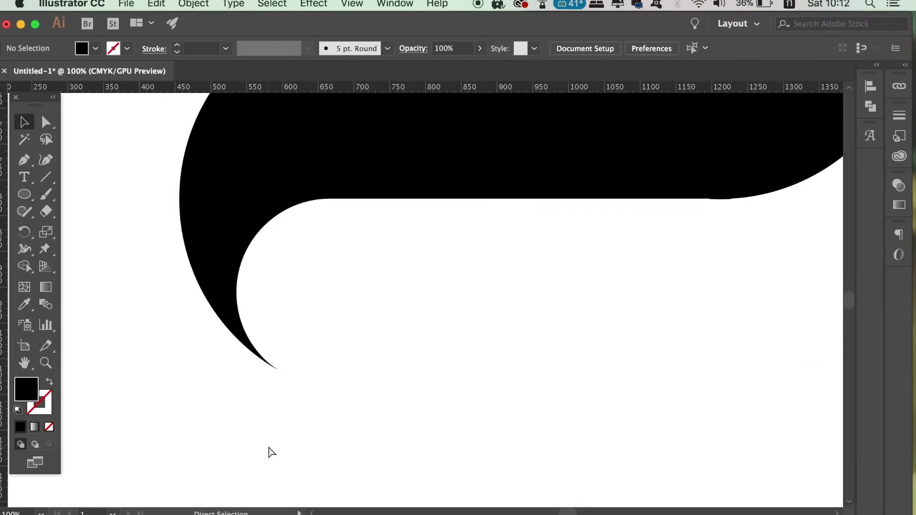
# Delete the stray thin line hidden beneath the black shape's lower edge
pyautogui.keyDown('super'); pyautogui.click(288, 317); pyautogui.keyUp('super')
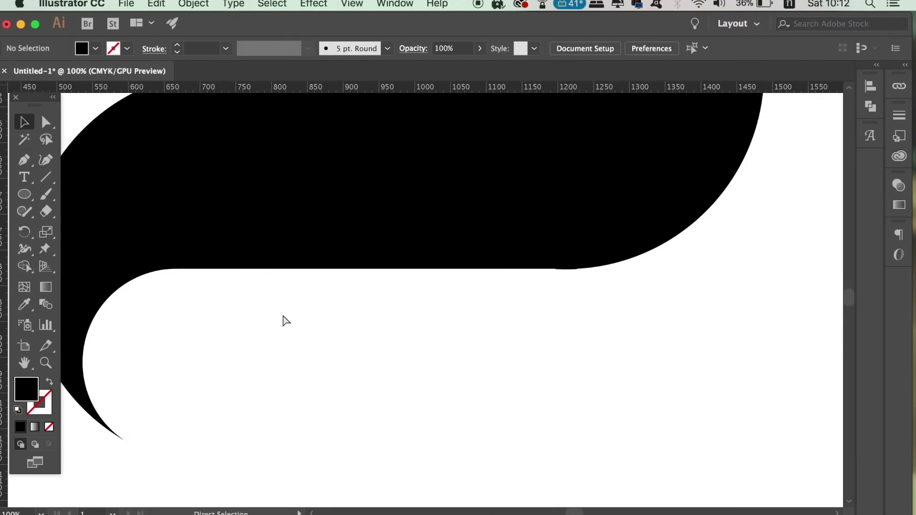
pyautogui.keyDown('super'); pyautogui.click(692, 188); pyautogui.keyUp('super')
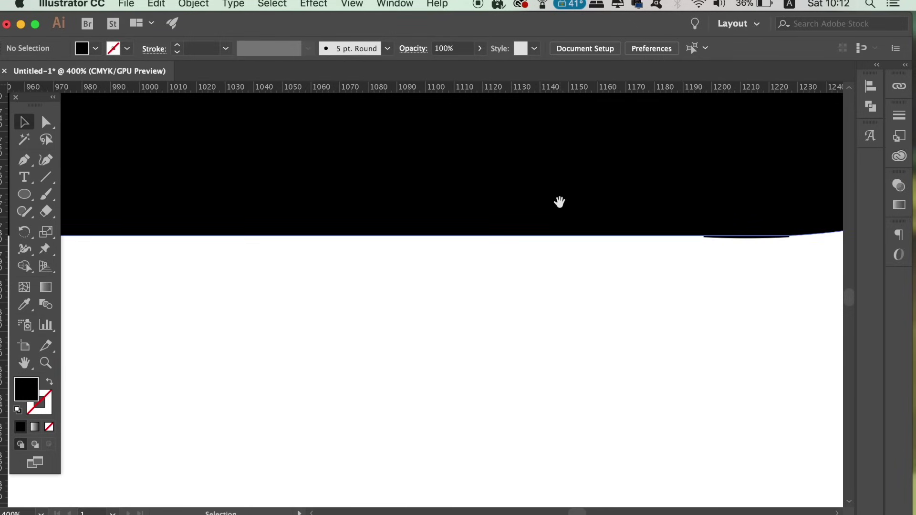
pyautogui.keyDown('super'); pyautogui.click(246, 232); pyautogui.keyUp('super')
pyautogui.keyDown('super'); pyautogui.click(330, 336); pyautogui.keyUp('super')
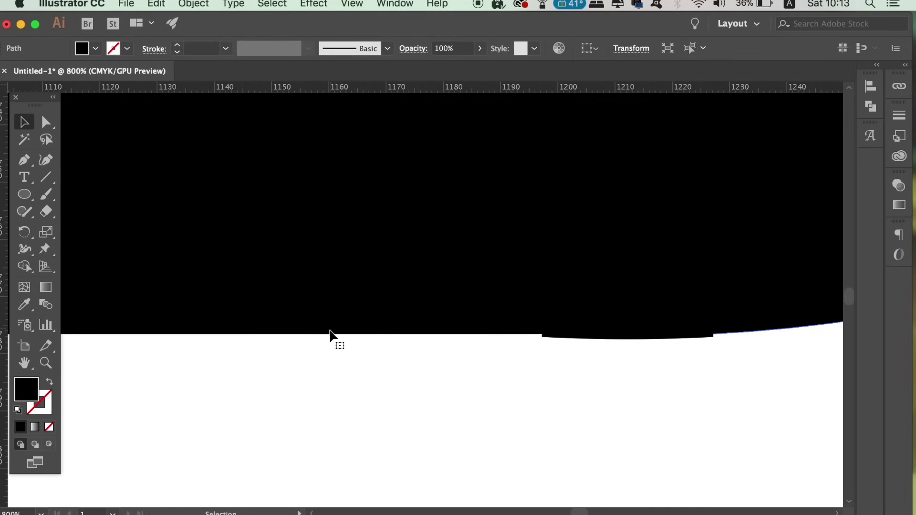
pyautogui.moveTo(334, 333); pyautogui.dragTo(334, 288)
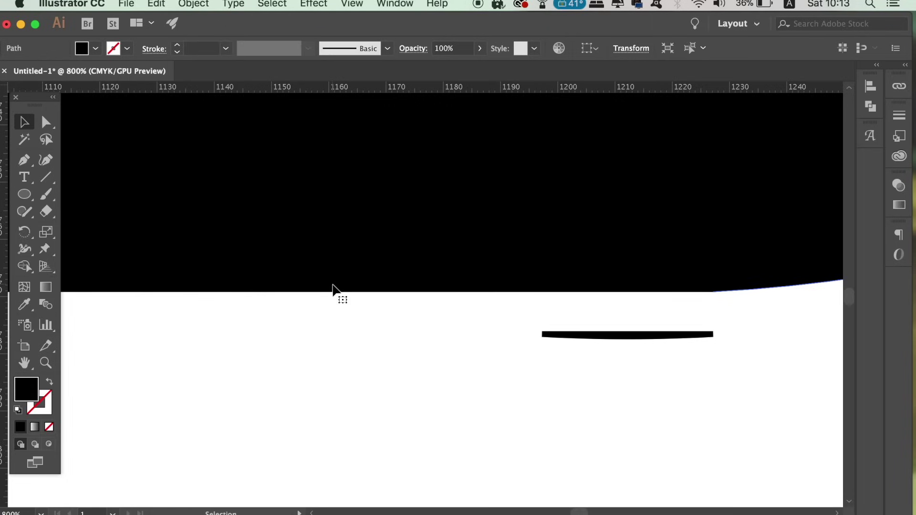
pyautogui.click(587, 338)
pyautogui.press('Delete')
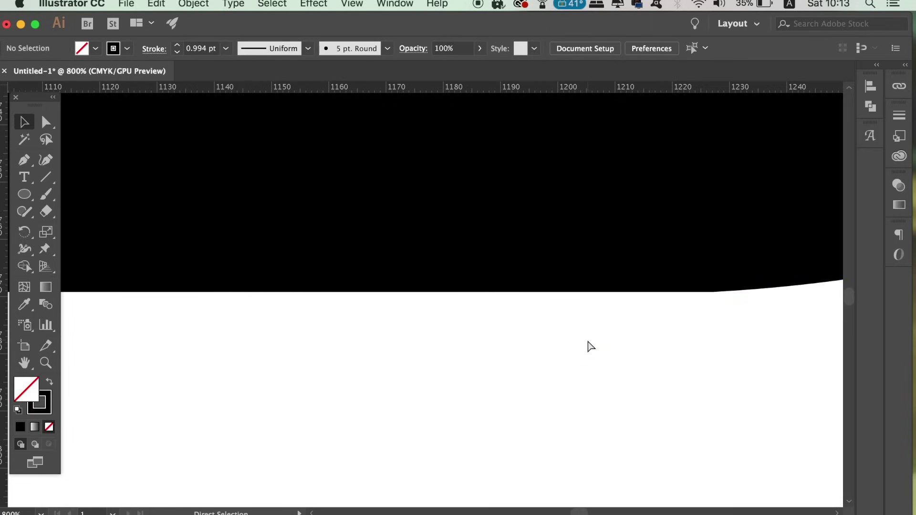
pyautogui.press('super+minus')
pyautogui.press('super+minus')
pyautogui.press('super+minus')
pyautogui.press('super+minus')
pyautogui.press('super+minus')
pyautogui.press('super+minus')
pyautogui.press('super+minus')
pyautogui.press('super+minus')
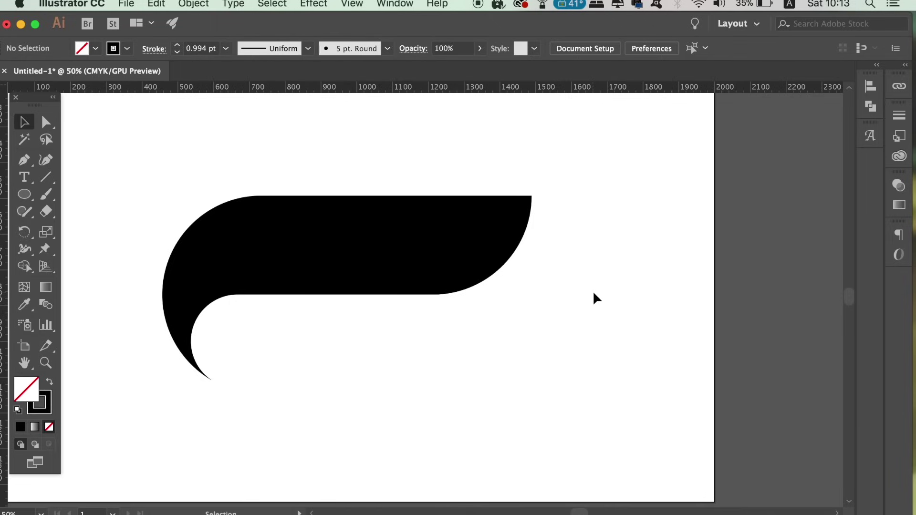
pyautogui.press('super+minus')
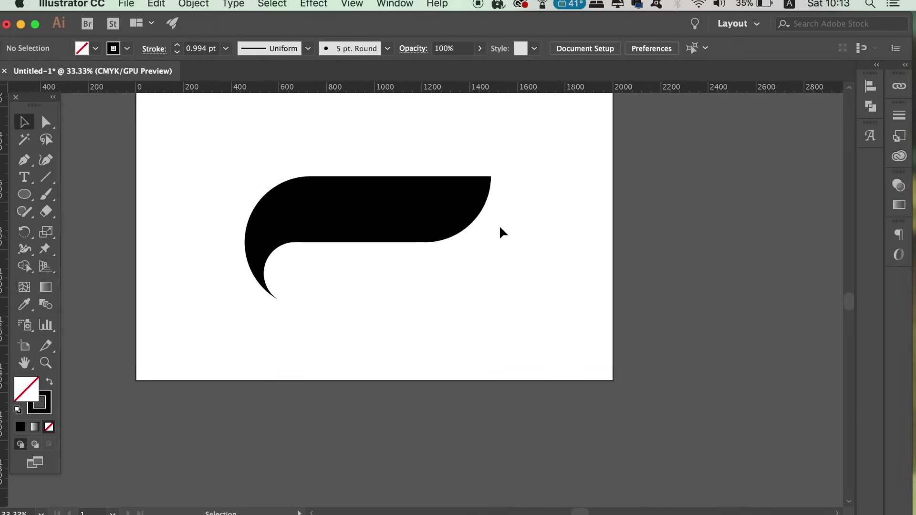
# Move and scale down the black shape, then Unite it into a single path
pyautogui.click(454, 216)
pyautogui.moveTo(454, 216); pyautogui.dragTo(484, 201)
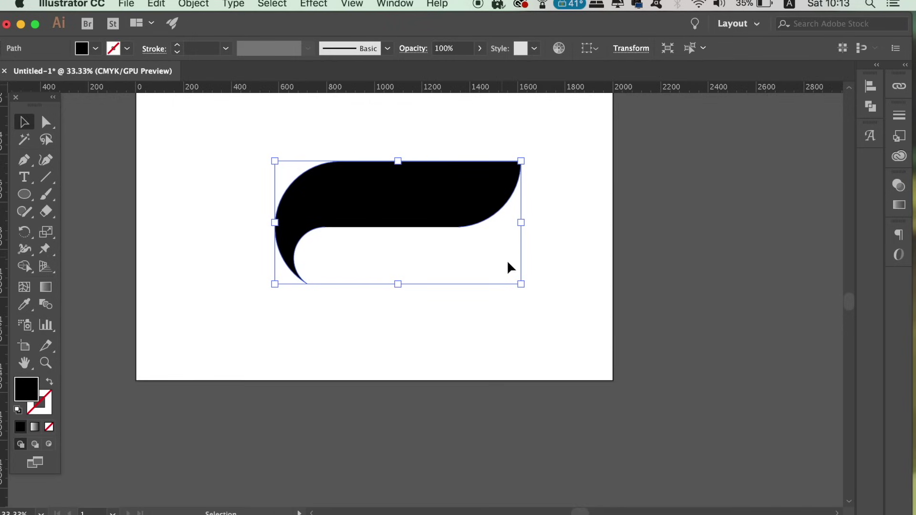
pyautogui.moveTo(521, 285); pyautogui.dragTo(453, 258)
pyautogui.click(528, 290)
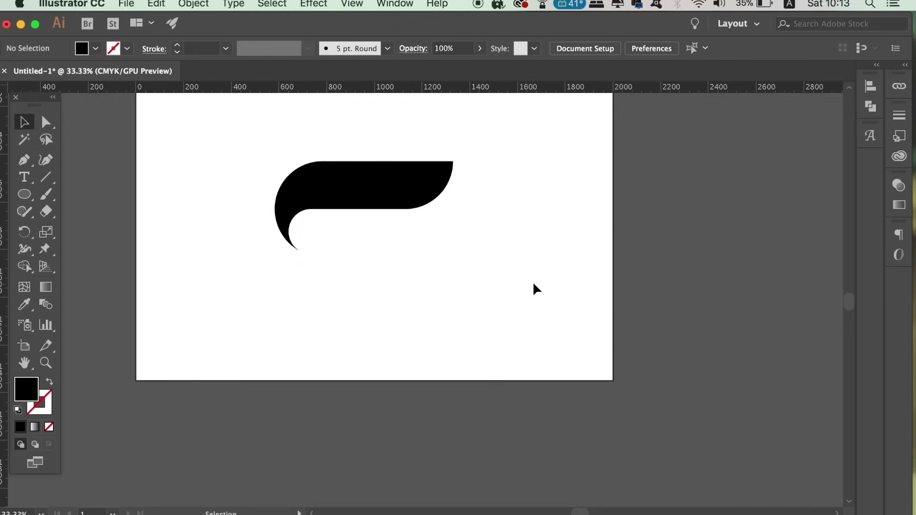
pyautogui.click(405, 203)
pyautogui.click(870, 106)
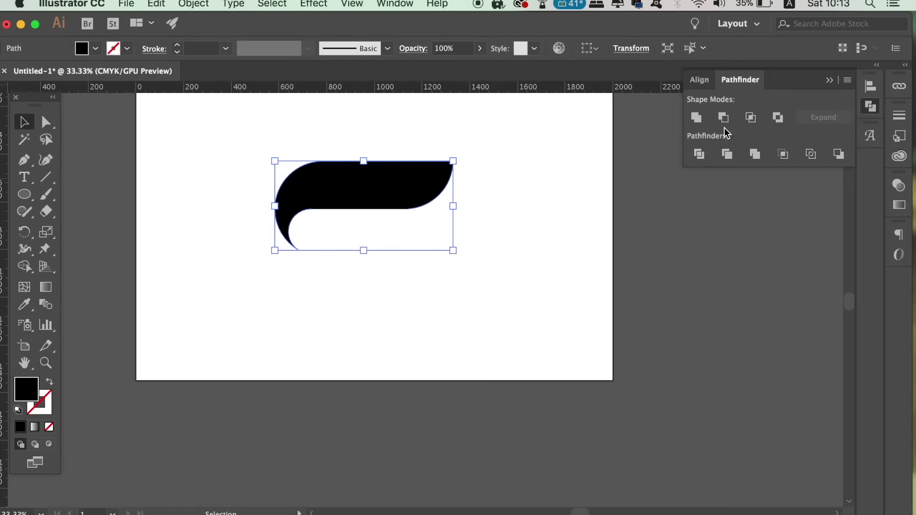
pyautogui.click(702, 121)
pyautogui.click(574, 239)
pyautogui.click(384, 195)
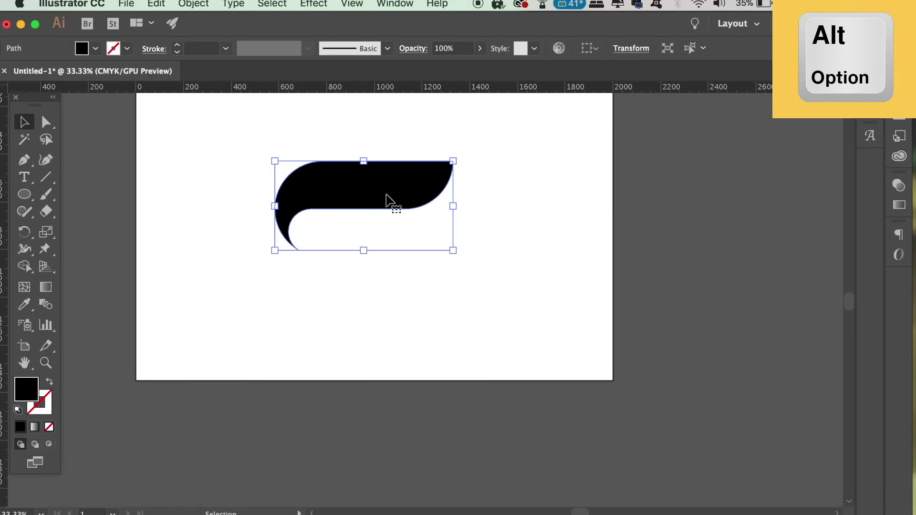
# Duplicate the shape below, rotate the copy 180°, and tuck it under the top piece
pyautogui.moveTo(409, 203); pyautogui.dragTo(411, 273)
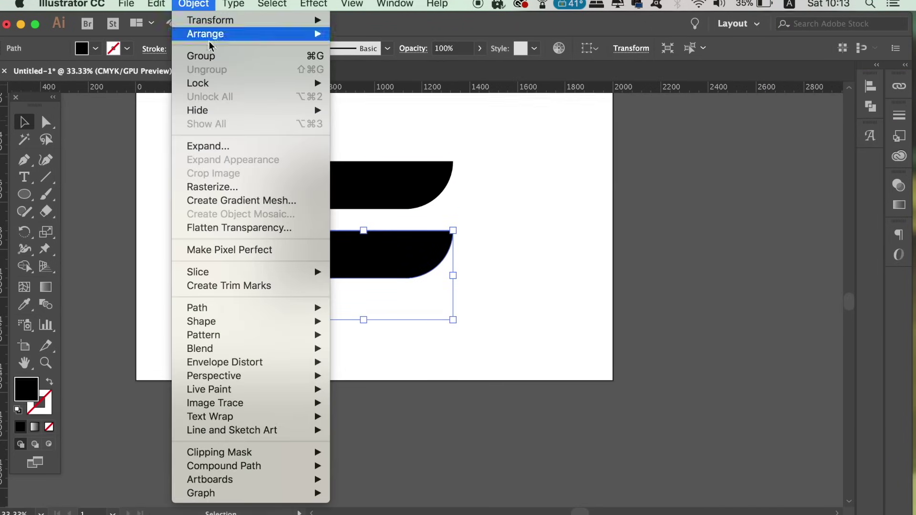
pyautogui.click(193, 4)
pyautogui.moveTo(214, 21)
pyautogui.click(363, 59)
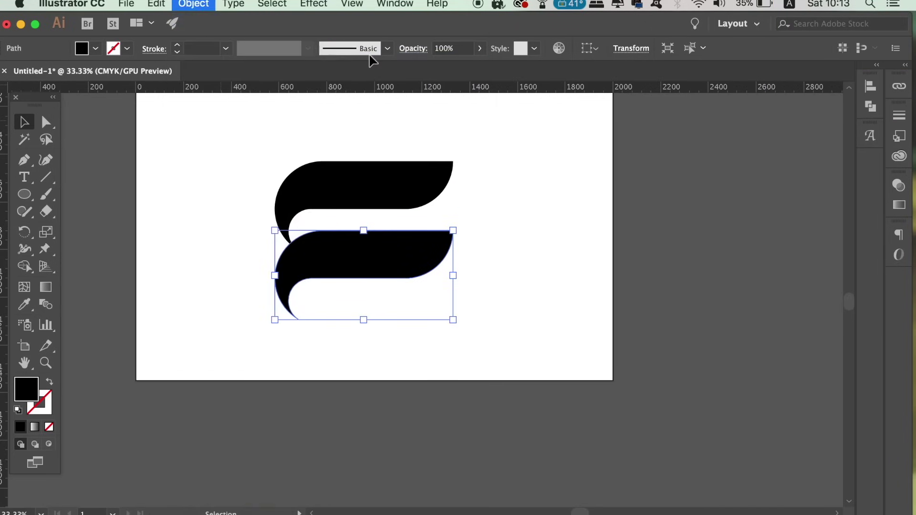
pyautogui.write('180')
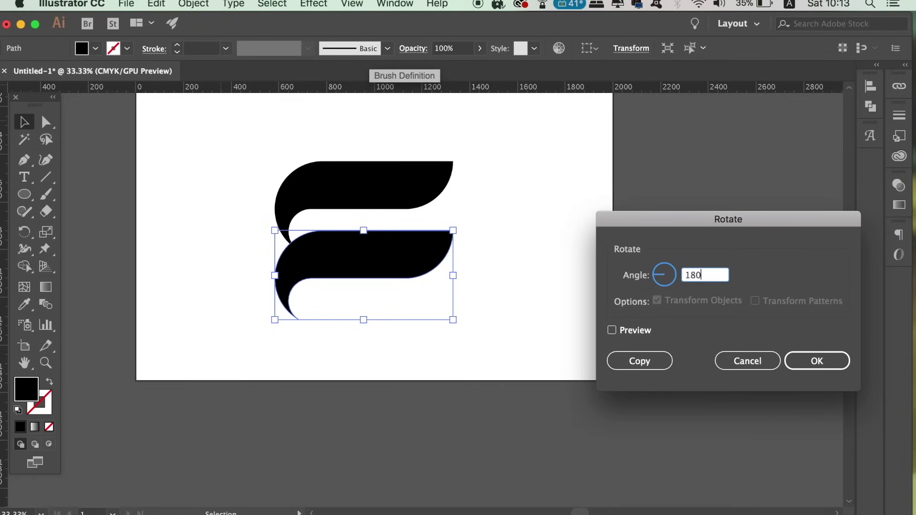
pyautogui.press('Return')
pyautogui.moveTo(418, 286); pyautogui.dragTo(363, 265)
# Nudge the lower black piece slightly left and down so it meets the upper curve cleanly
pyautogui.click(493, 382)
pyautogui.press('super+equal')
pyautogui.press('super+equal')
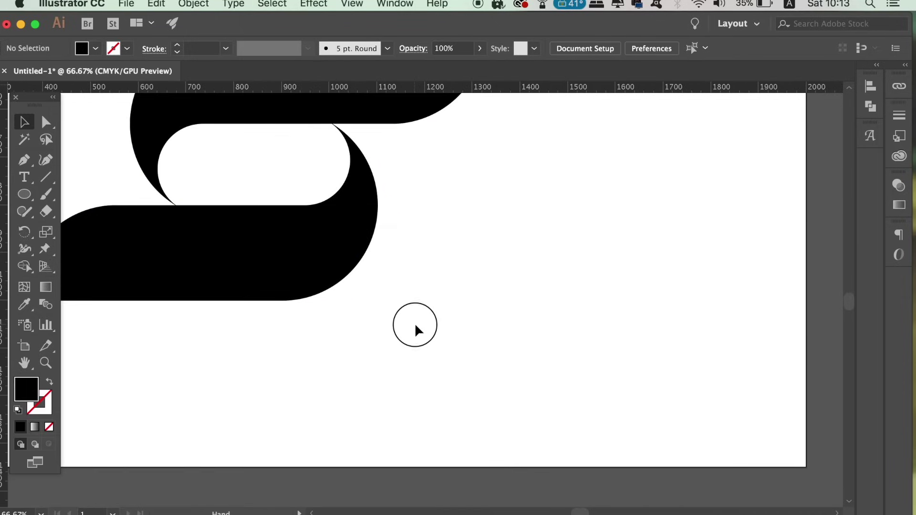
pyautogui.moveTo(415, 330); pyautogui.dragTo(487, 399)
pyautogui.press('super+equal')
pyautogui.press('super+equal')
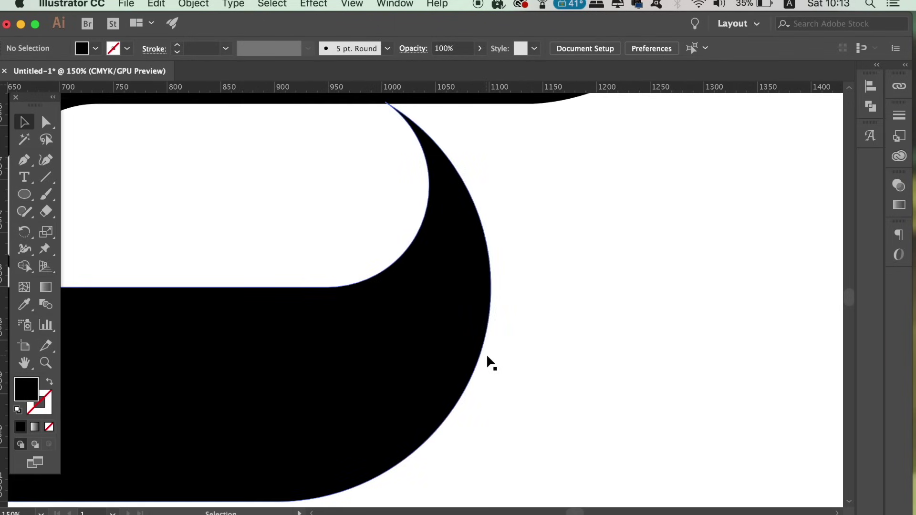
pyautogui.moveTo(488, 363); pyautogui.dragTo(715, 389)
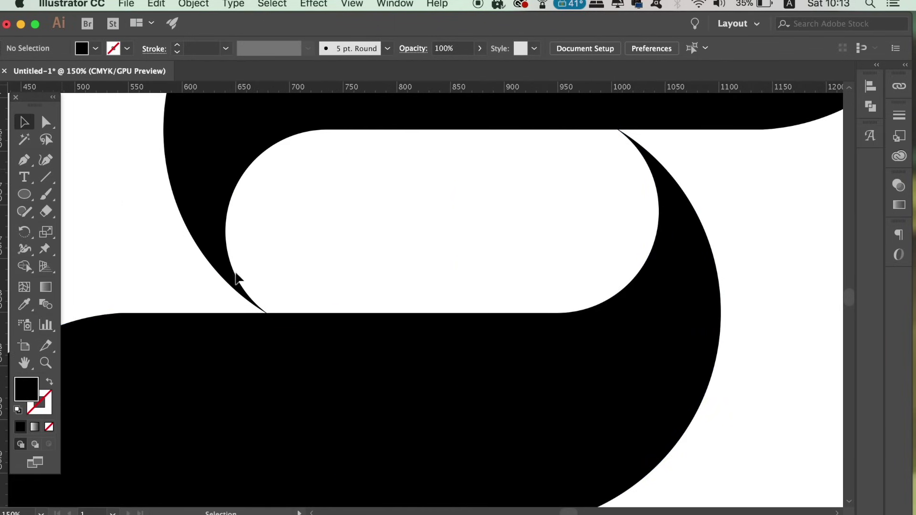
pyautogui.click(465, 467)
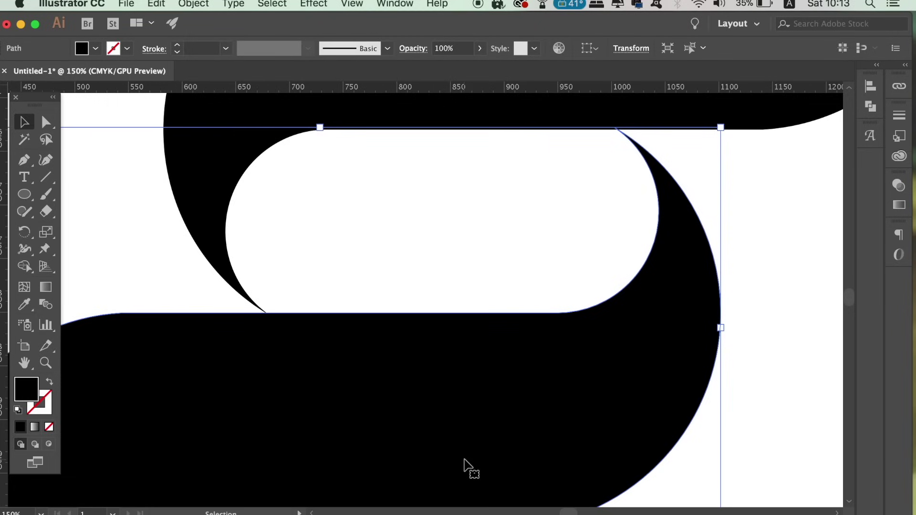
pyautogui.moveTo(466, 468); pyautogui.dragTo(464, 468)
pyautogui.press('Down')
pyautogui.press('Down')
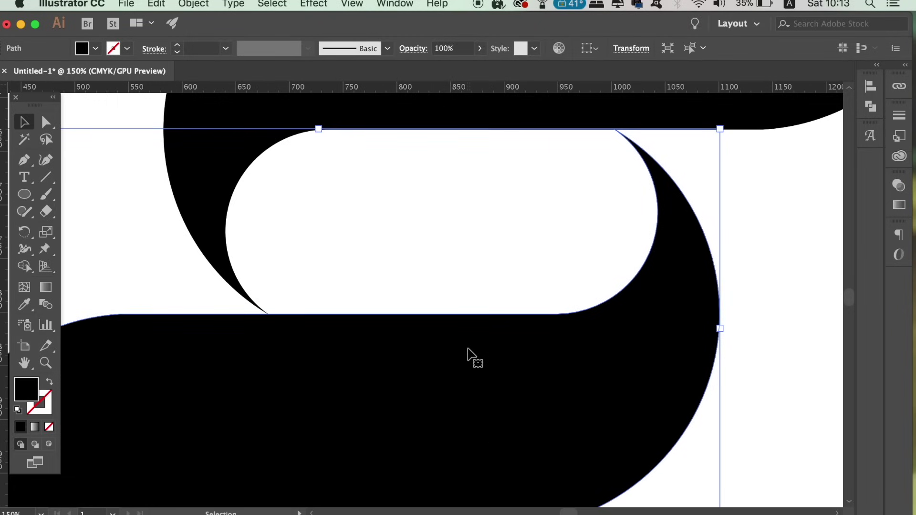
pyautogui.click(459, 242)
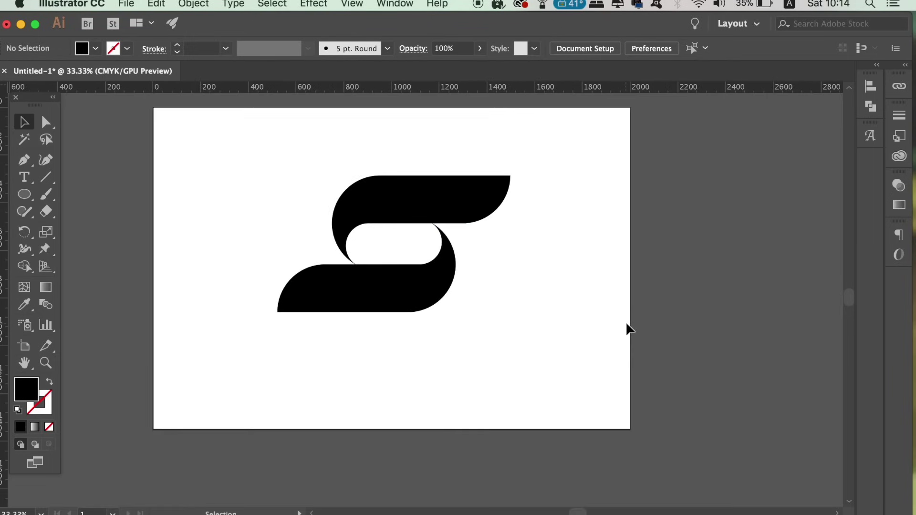
# Fill the upper piece with a gradient: orange right stop, crimson left stop, midpoint 37.95%
pyautogui.click(487, 207)
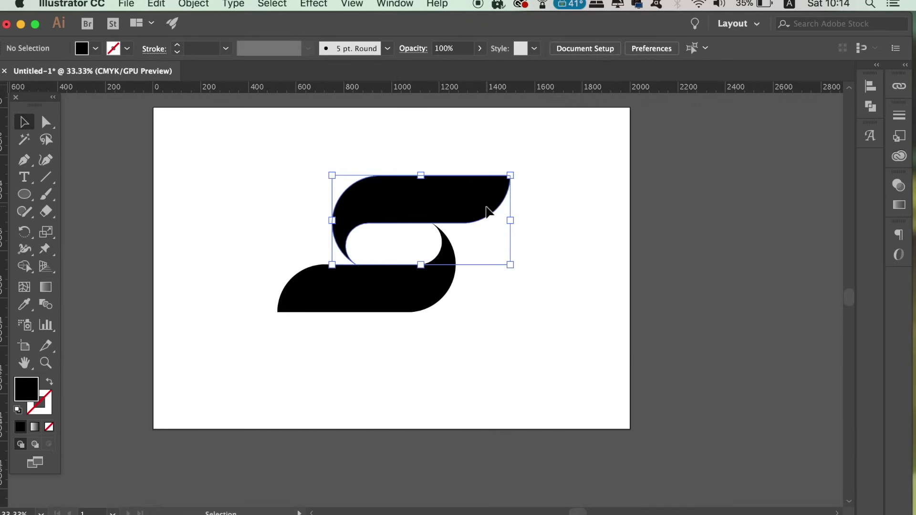
pyautogui.click(34, 427)
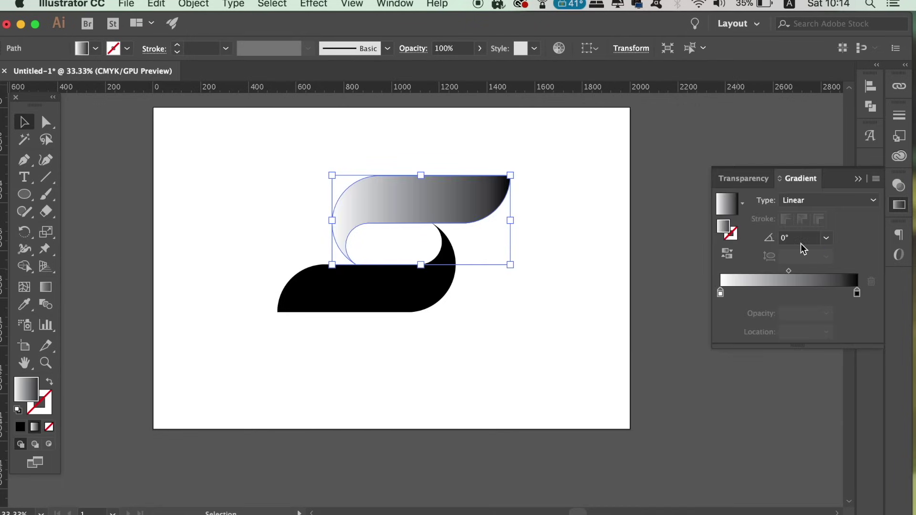
pyautogui.doubleClick(858, 293)
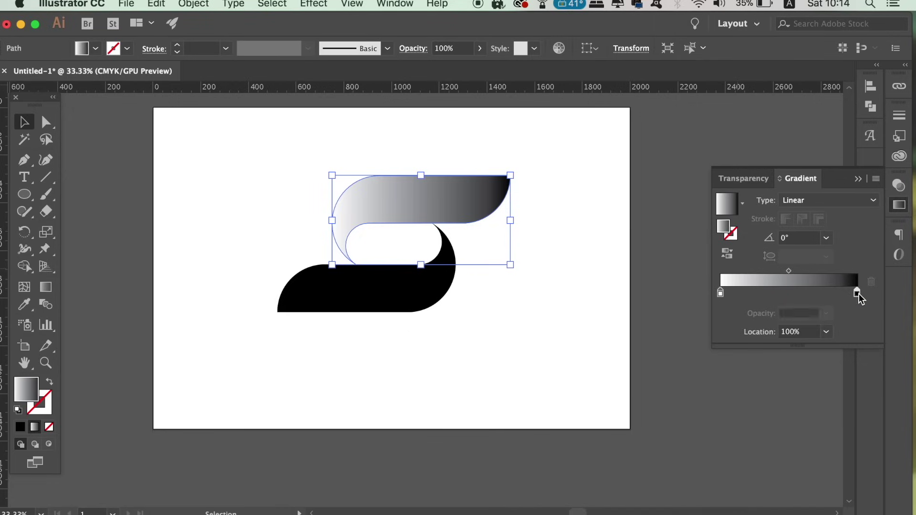
pyautogui.click(671, 369)
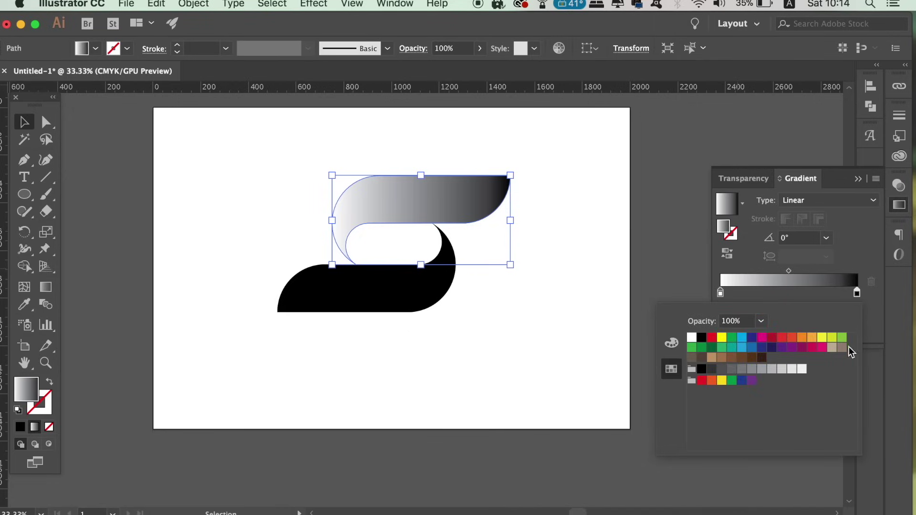
pyautogui.click(803, 338)
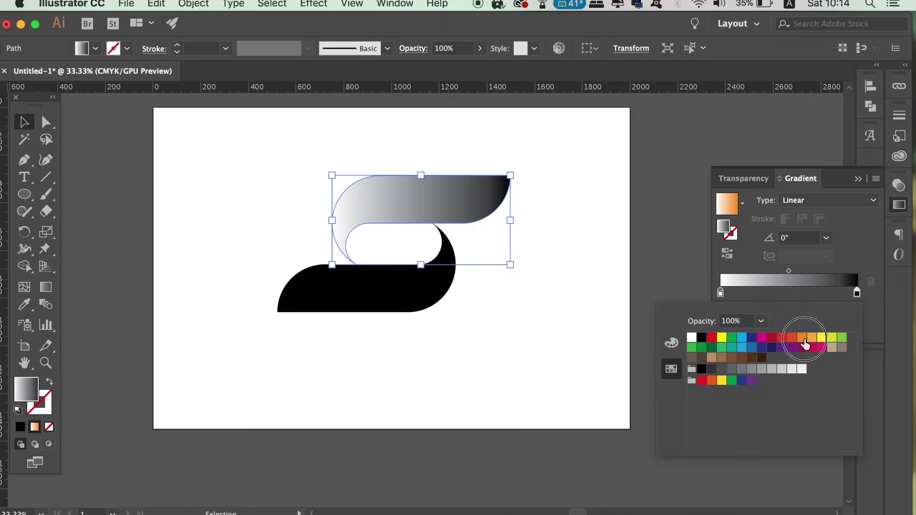
pyautogui.doubleClick(721, 294)
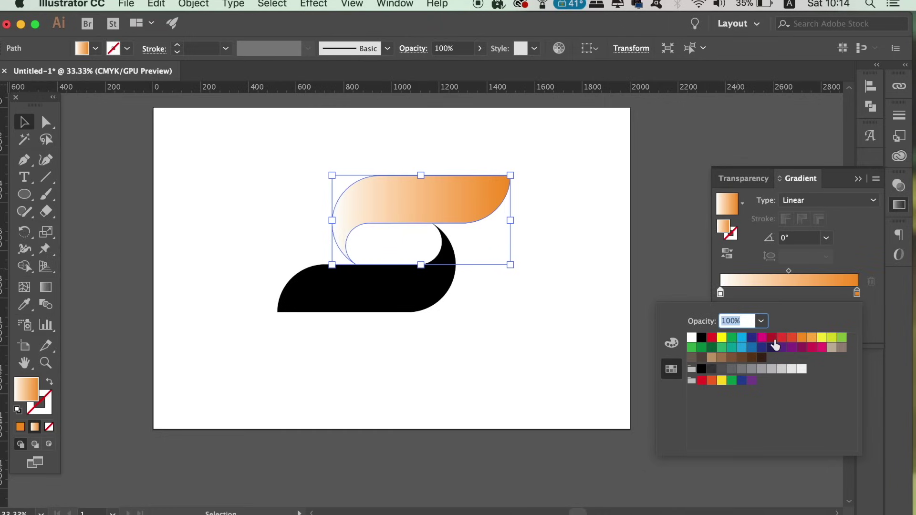
pyautogui.click(812, 348)
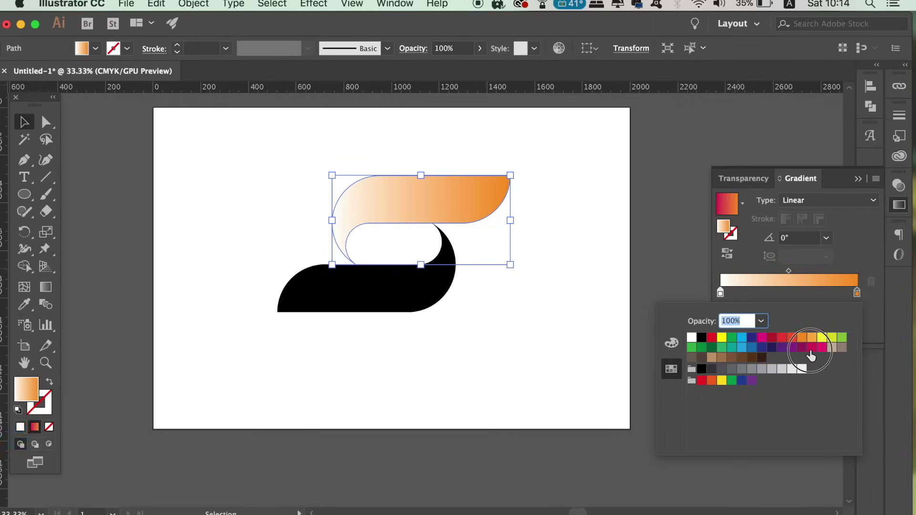
pyautogui.click(790, 270)
pyautogui.moveTo(791, 269); pyautogui.dragTo(775, 271)
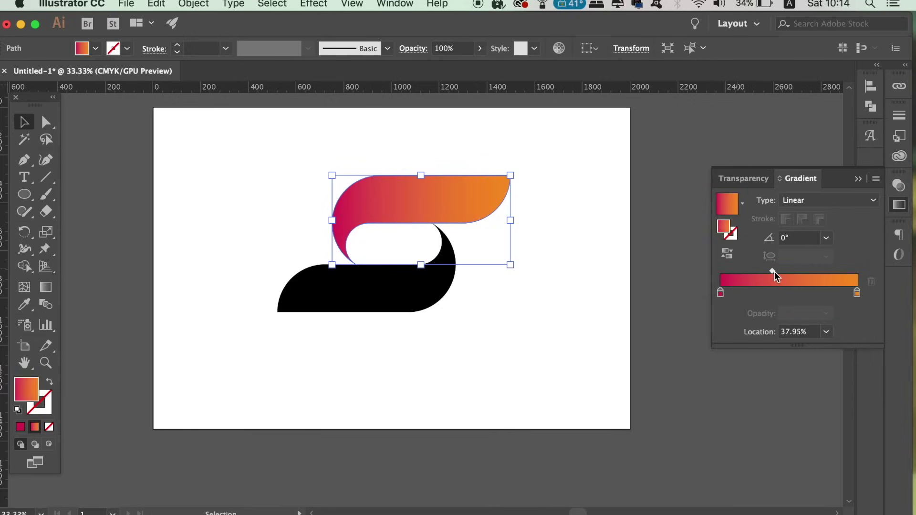
pyautogui.click(592, 280)
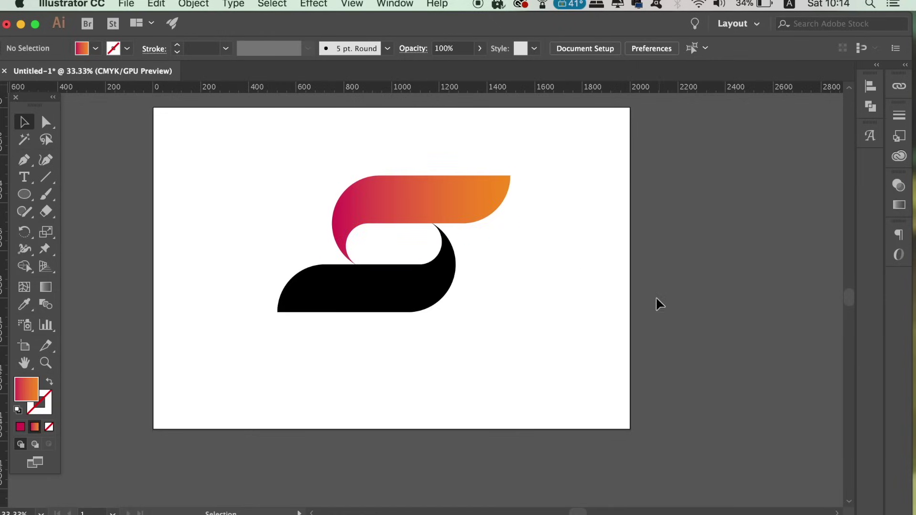
# Apply a gradient fill to the lower piece and make its right stop blue
pyautogui.click(443, 282)
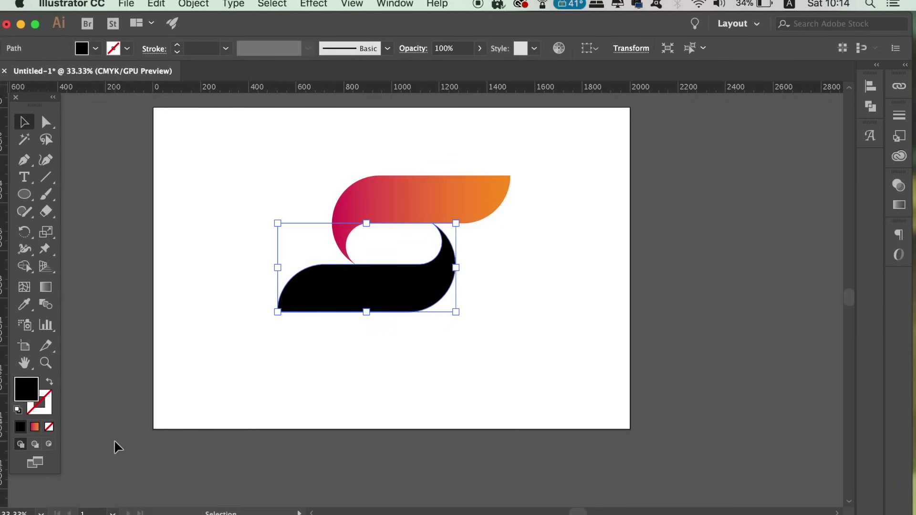
pyautogui.click(35, 426)
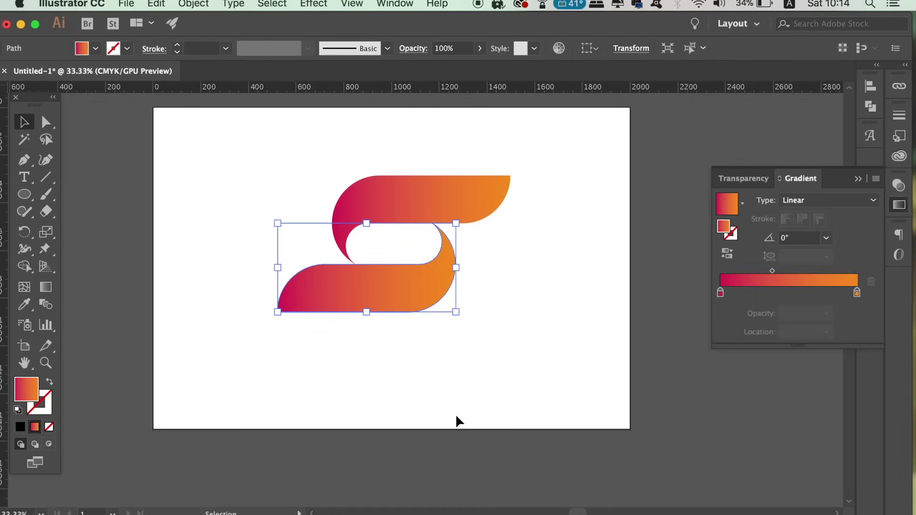
pyautogui.click(859, 292)
pyautogui.doubleClick(859, 292)
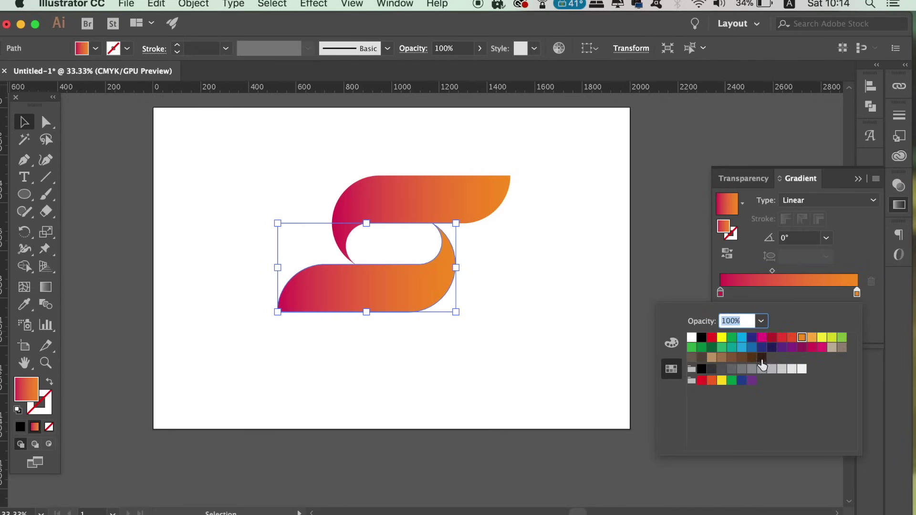
pyautogui.click(742, 348)
# Make the left stop purple and remove the accidental extra gradient stop
pyautogui.click(720, 293)
pyautogui.doubleClick(721, 293)
pyautogui.click(792, 348)
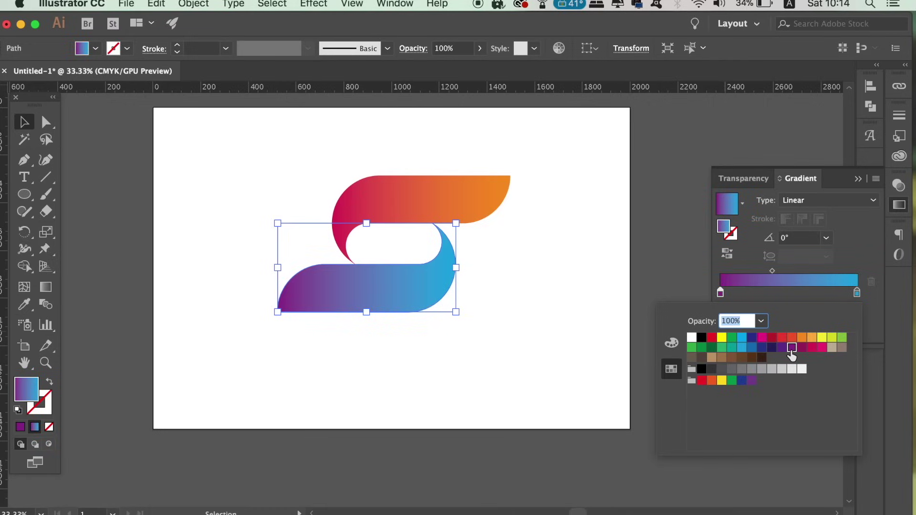
pyautogui.click(782, 348)
pyautogui.click(778, 278)
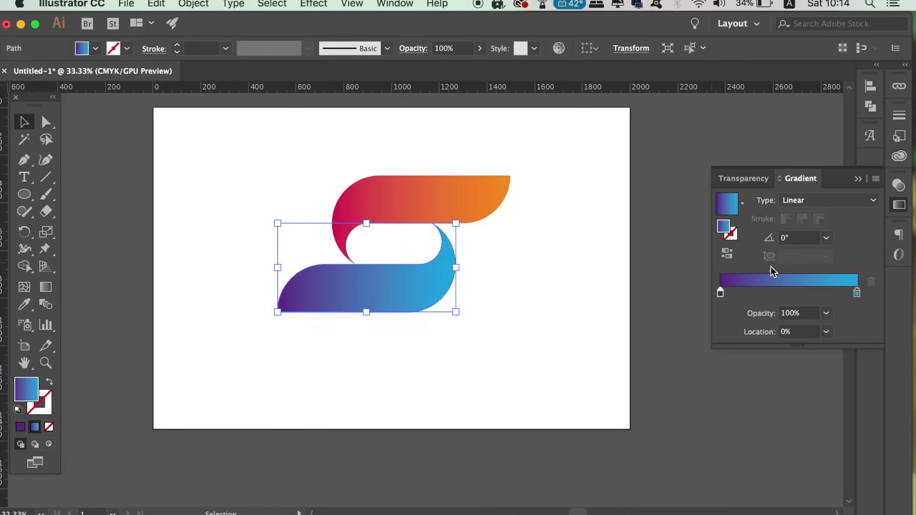
pyautogui.click(768, 292)
pyautogui.moveTo(767, 292)
pyautogui.mouseDown()
pyautogui.moveTo(720, 302)
pyautogui.moveTo(768, 299)
pyautogui.mouseUp()
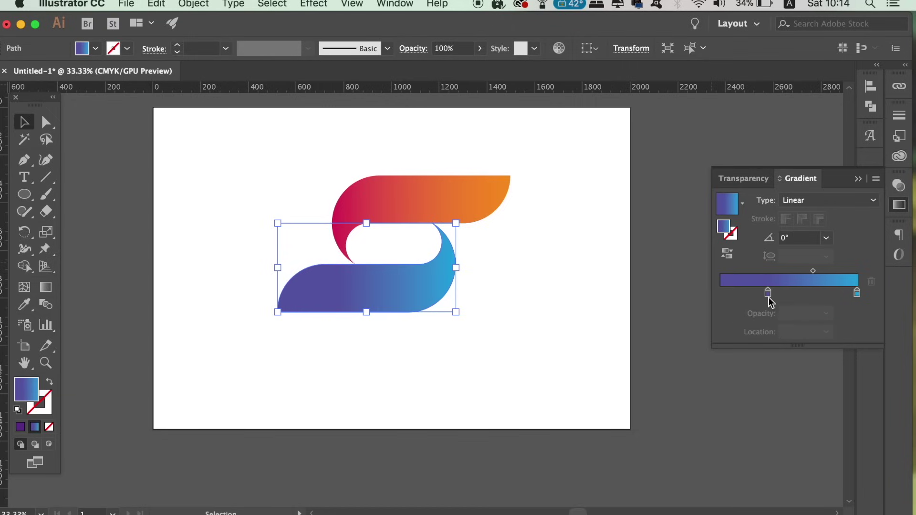
pyautogui.click(778, 274)
pyautogui.click(589, 280)
# Scale both pieces of the S down to about 80%
pyautogui.press('super+minus')
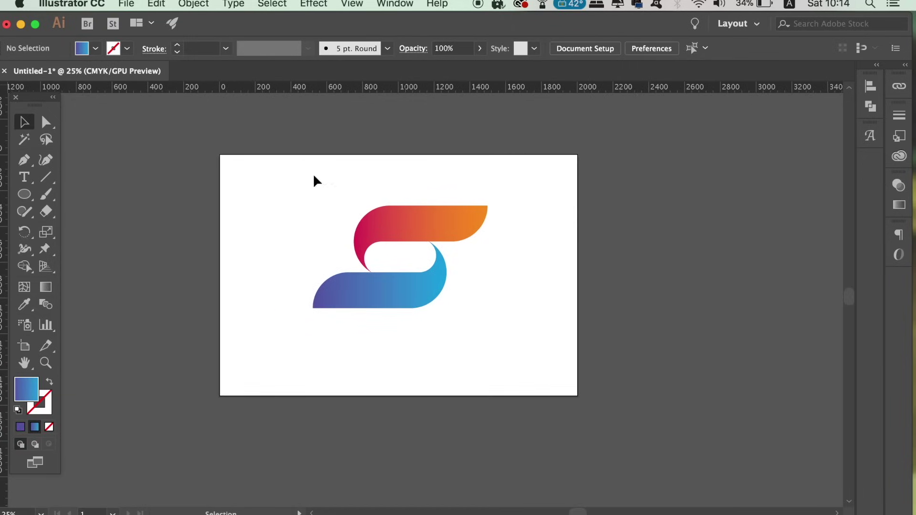
pyautogui.press('super+a')
pyautogui.moveTo(488, 205); pyautogui.dragTo(452, 227)
pyautogui.click(534, 282)
pyautogui.press('super+plus')
# Change the lower piece's right gradient stop to a light cyan using the CMYK sliders
pyautogui.click(404, 268)
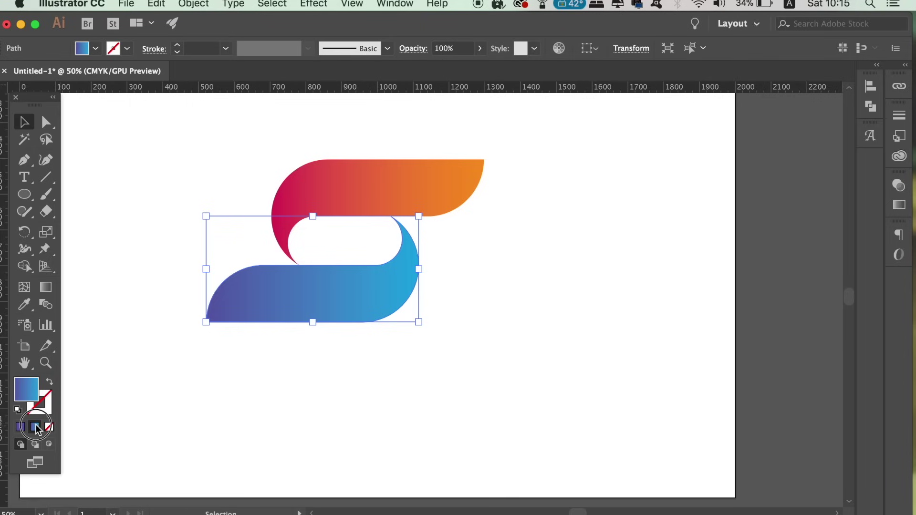
pyautogui.click(899, 205)
pyautogui.doubleClick(857, 293)
pyautogui.click(672, 343)
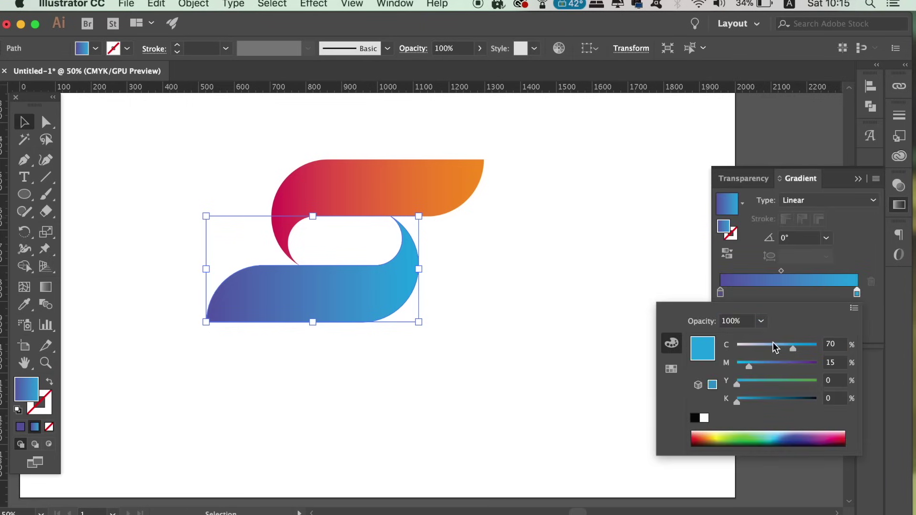
pyautogui.moveTo(744, 365); pyautogui.dragTo(715, 365)
pyautogui.moveTo(775, 347); pyautogui.dragTo(773, 345)
pyautogui.click(579, 373)
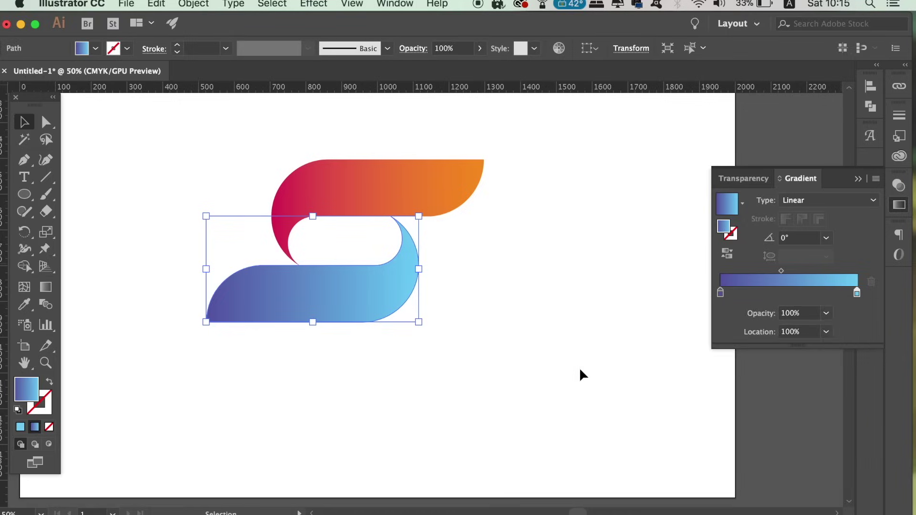
pyautogui.click(581, 361)
pyautogui.press('super+minus')
pyautogui.press('super+minus')
pyautogui.press('super+minus')
pyautogui.press('super+plus')
pyautogui.press('super+plus')
# Darken the left stop to deep indigo: cyan 74, magenta 76, black 15
pyautogui.click(381, 301)
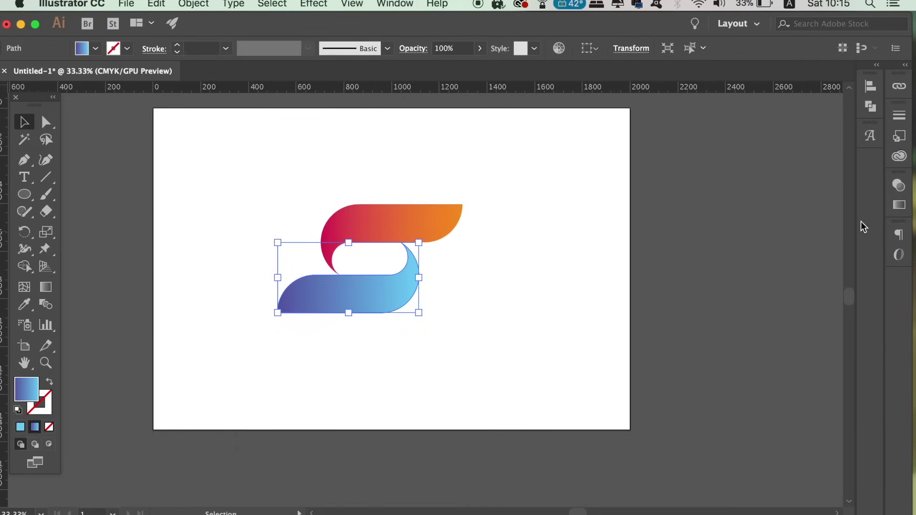
pyautogui.click(899, 205)
pyautogui.doubleClick(721, 293)
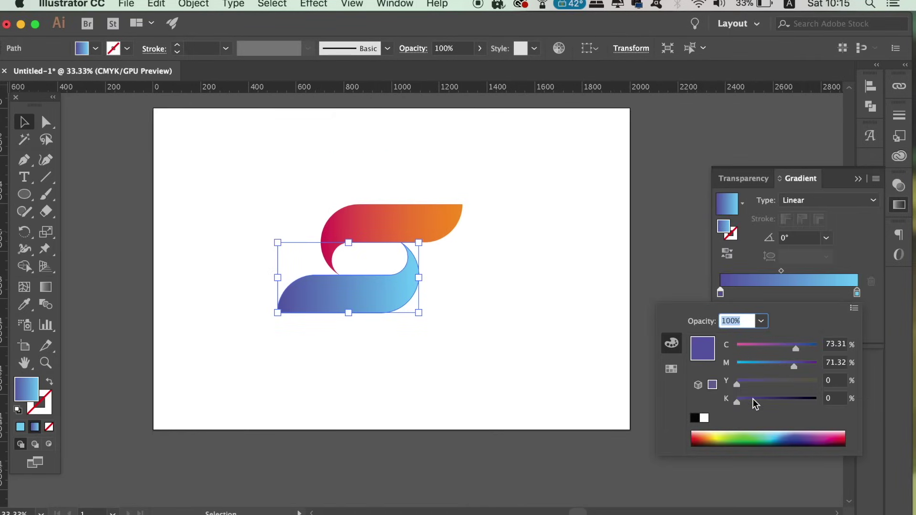
pyautogui.click(750, 401)
pyautogui.moveTo(808, 368); pyautogui.dragTo(798, 367)
pyautogui.click(800, 351)
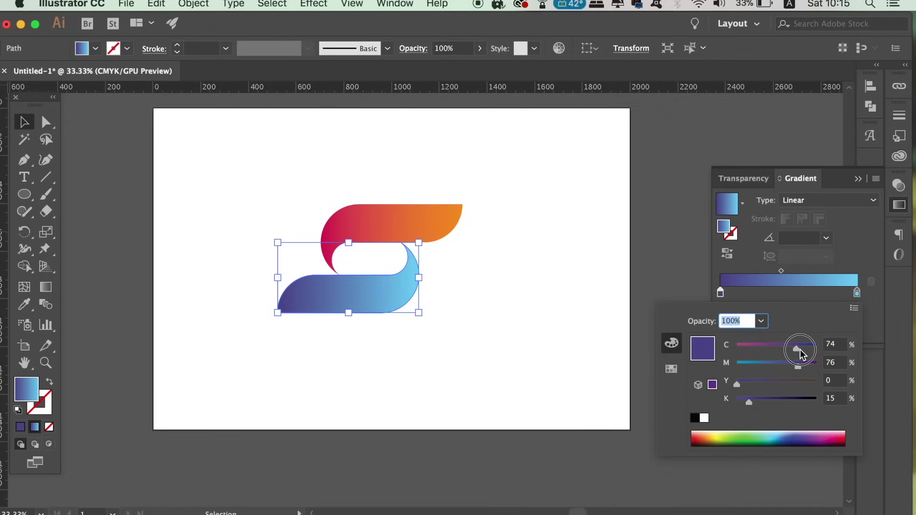
pyautogui.click(594, 355)
pyautogui.press('super+minus')
pyautogui.press('super+minus')
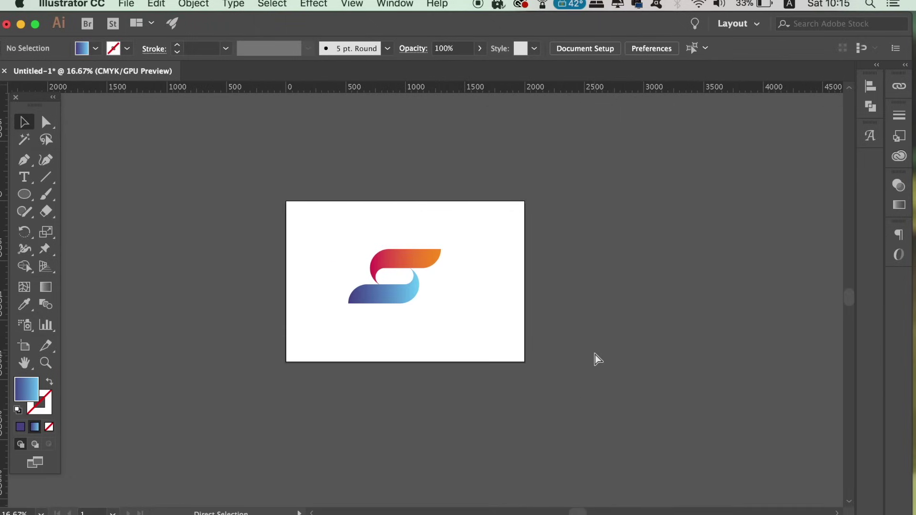
pyautogui.press('super+plus')
pyautogui.press('super+plus')
pyautogui.press('super+plus')
# Reverse the lower piece's gradient by setting its angle to 180°
pyautogui.click(382, 286)
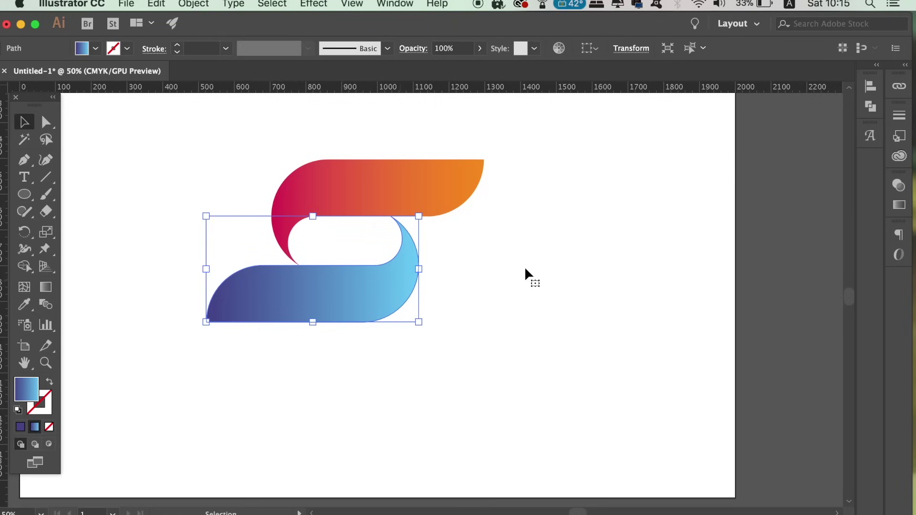
pyautogui.click(899, 204)
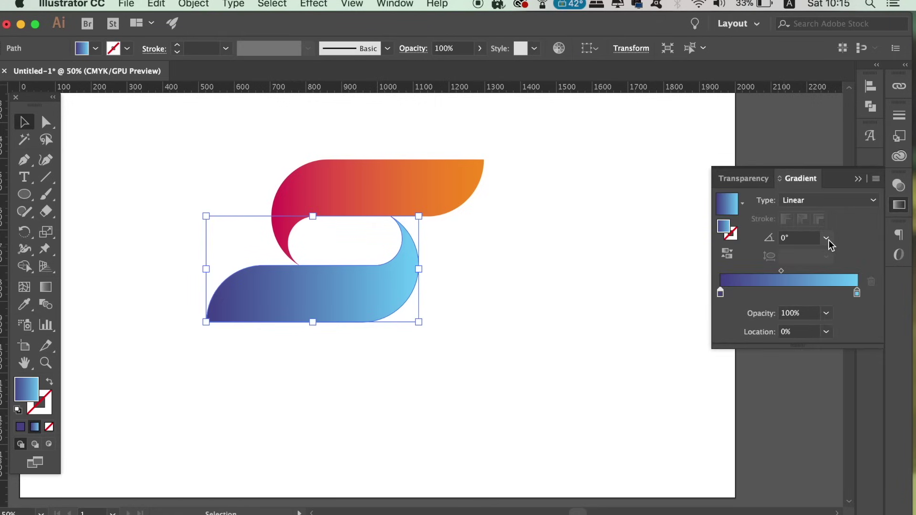
pyautogui.click(828, 240)
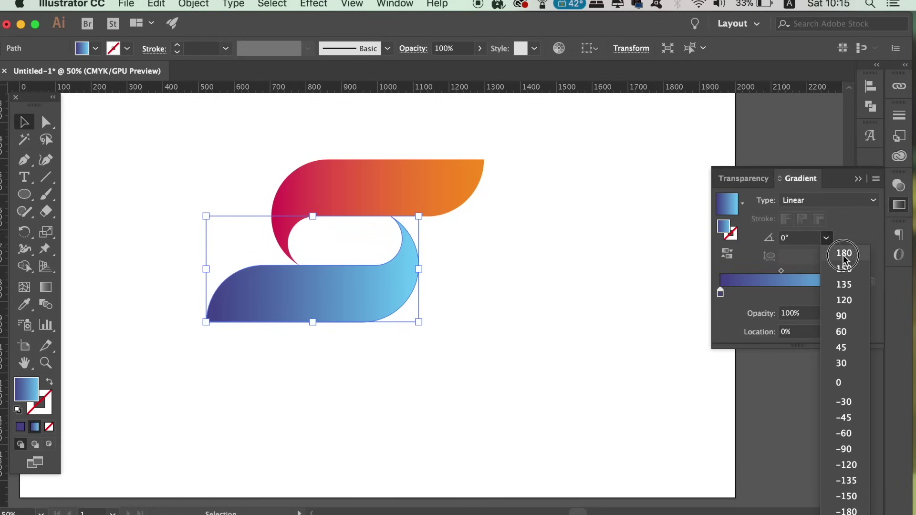
pyautogui.click(843, 255)
pyautogui.click(523, 373)
pyautogui.press('super+minus')
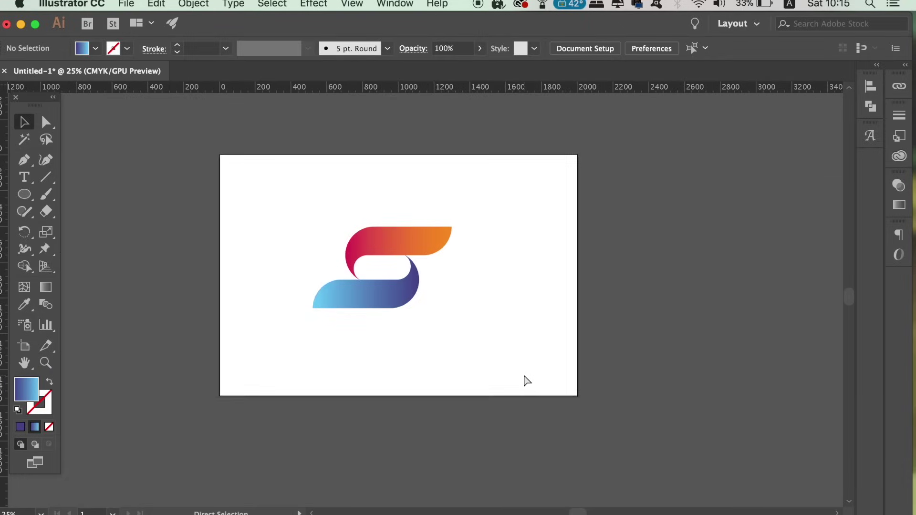
pyautogui.press('super+minus')
# Copy the lower blue piece and paste it in front, in place
pyautogui.press('super+plus')
pyautogui.press('super+plus')
pyautogui.press('super+plus')
pyautogui.press('super+plus')
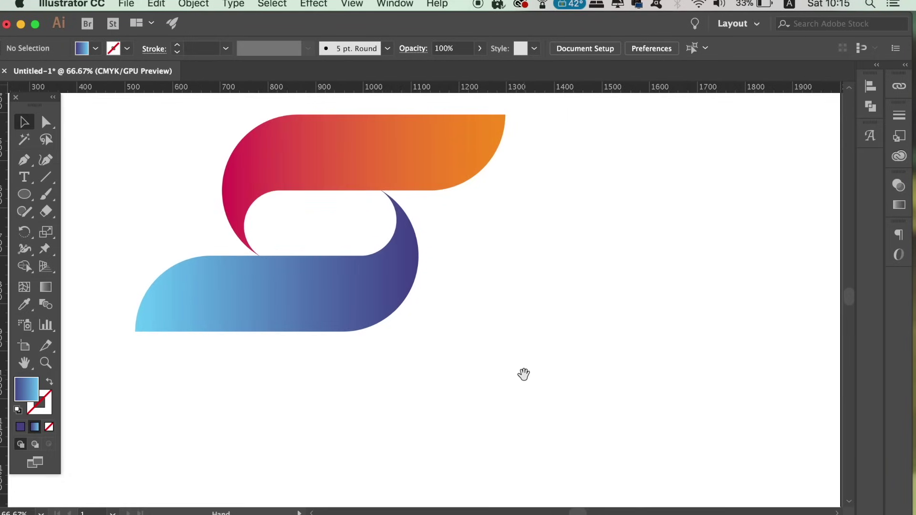
pyautogui.moveTo(485, 324); pyautogui.dragTo(485, 321)
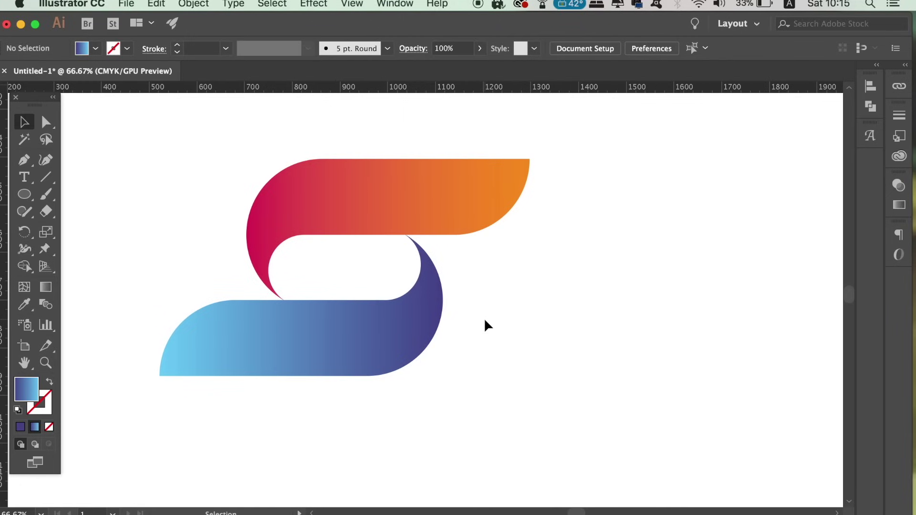
pyautogui.click(401, 324)
pyautogui.press('super+c')
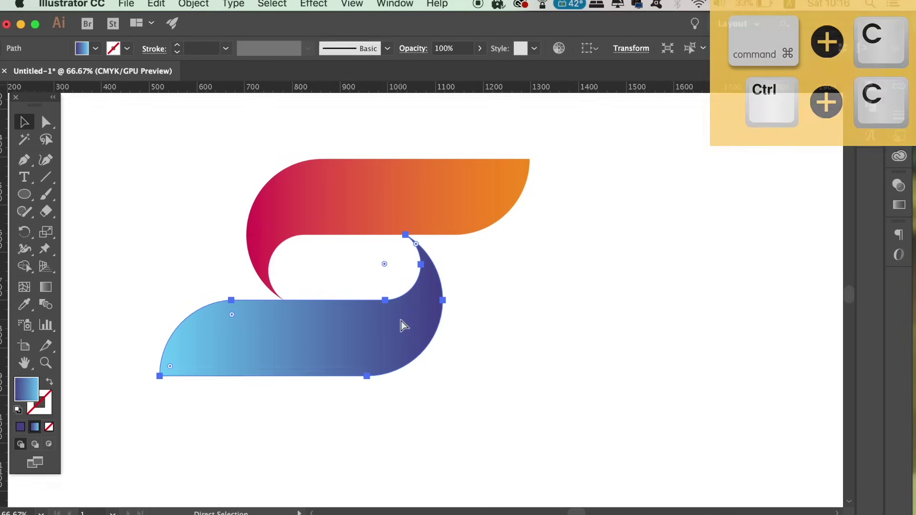
pyautogui.press('super+f')
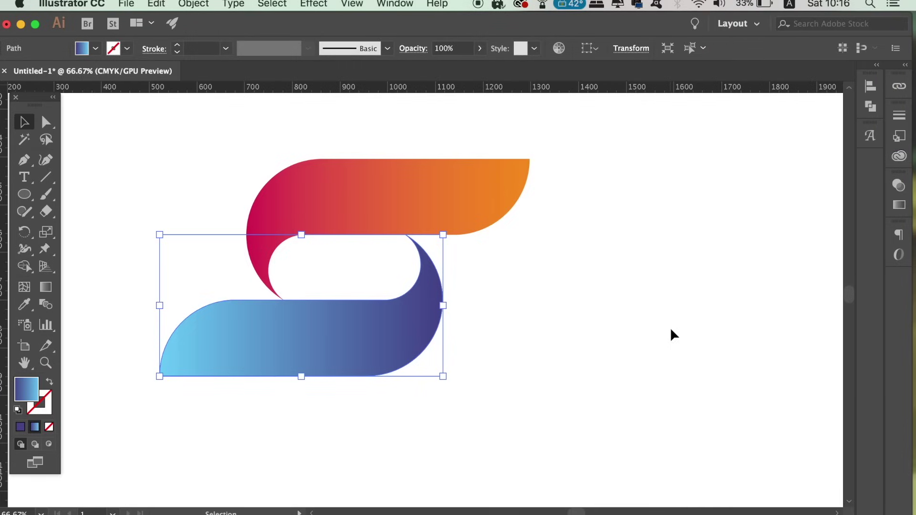
# Set the copy's gradient angle to -150° and its right stop to 0% opacity, midpoint shifted left
pyautogui.click(899, 205)
pyautogui.click(826, 240)
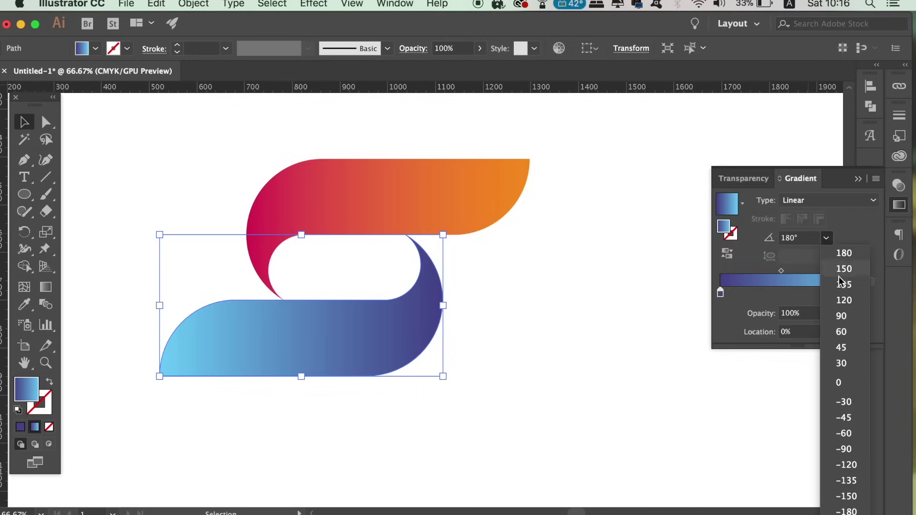
pyautogui.click(843, 299)
pyautogui.click(826, 237)
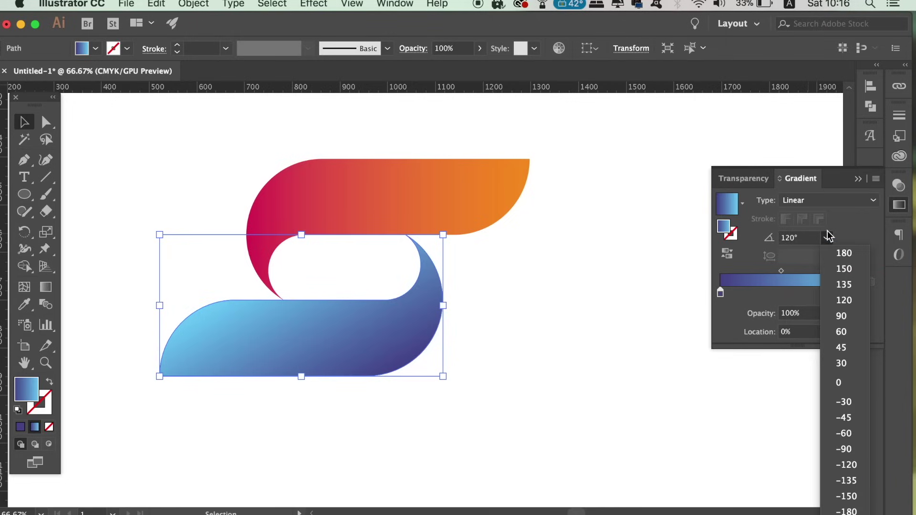
pyautogui.click(864, 496)
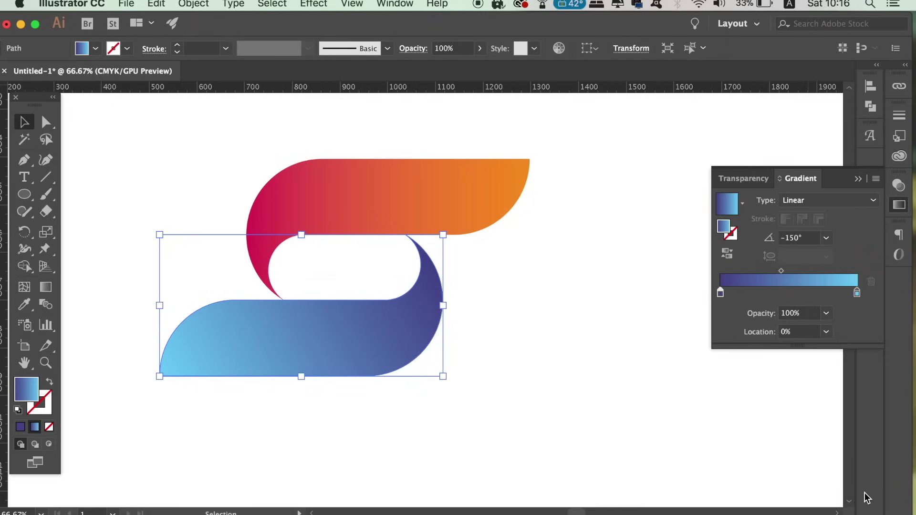
pyautogui.click(857, 292)
pyautogui.click(826, 313)
pyautogui.click(830, 325)
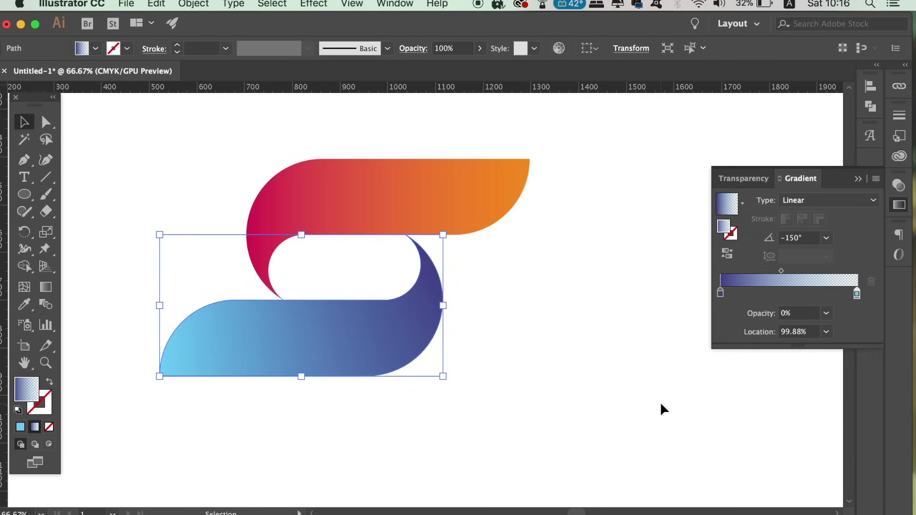
pyautogui.moveTo(783, 271); pyautogui.dragTo(753, 272)
pyautogui.click(653, 367)
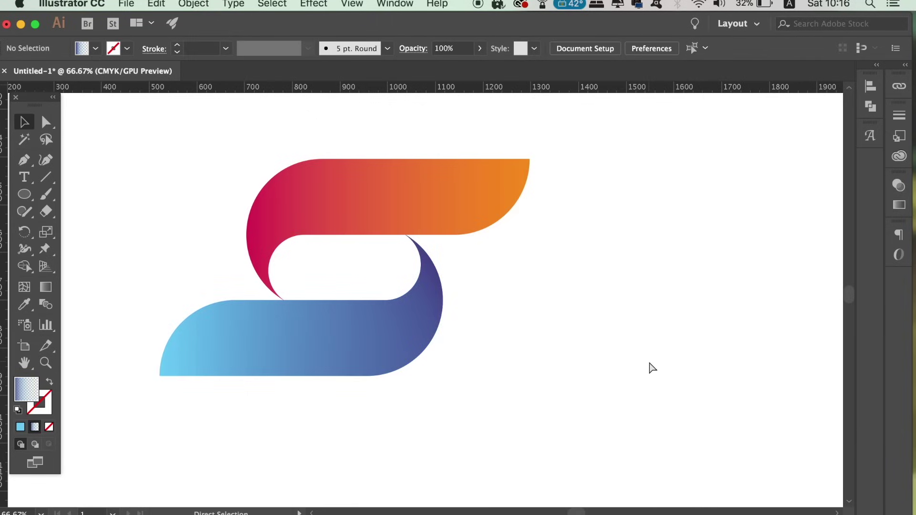
# Darken the bottom piece's left gradient stop to 50% black
pyautogui.press('super+minus')
pyautogui.press('super+minus')
pyautogui.press('super+minus')
pyautogui.press('super+equal')
pyautogui.press('super+equal')
pyautogui.press('super+equal')
pyautogui.press('super+equal')
pyautogui.click(416, 324)
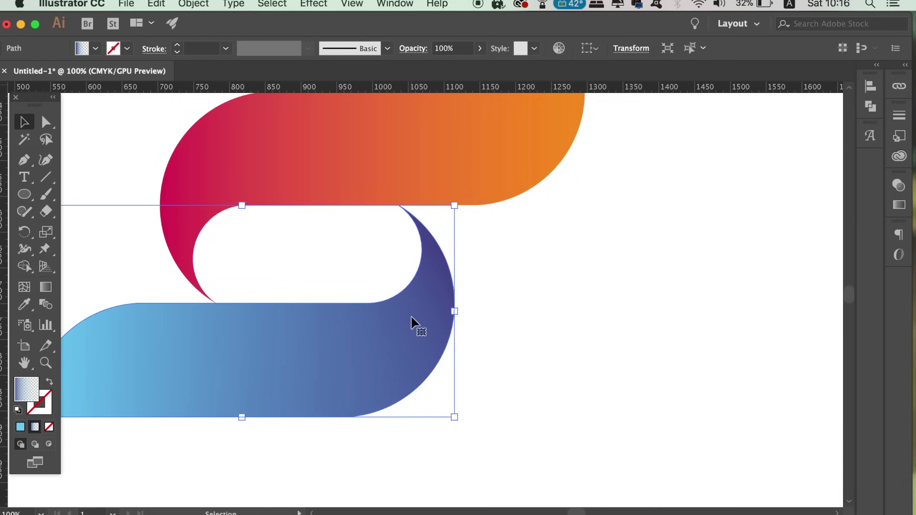
pyautogui.click(895, 209)
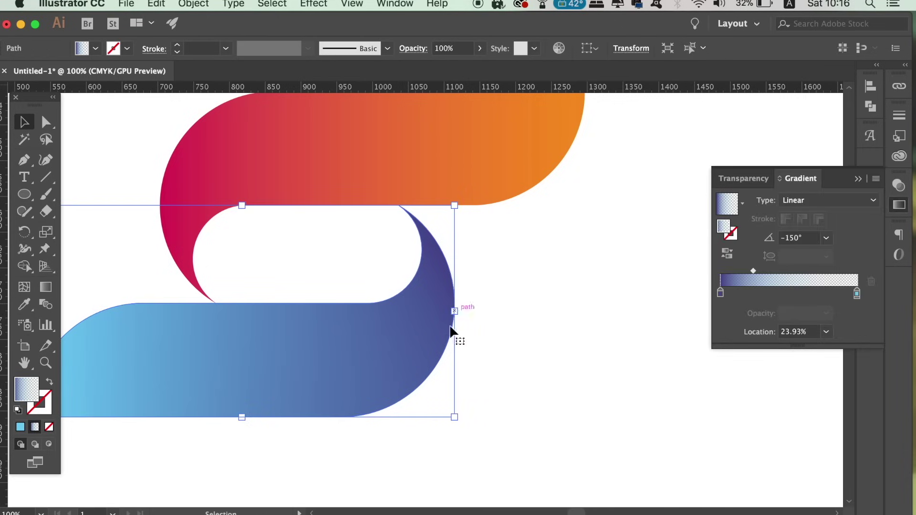
pyautogui.doubleClick(721, 293)
pyautogui.click(777, 399)
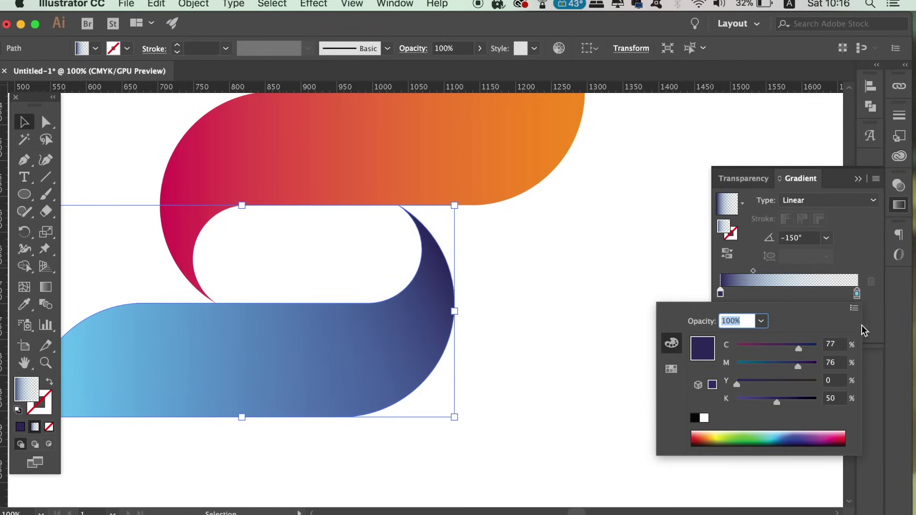
pyautogui.click(832, 240)
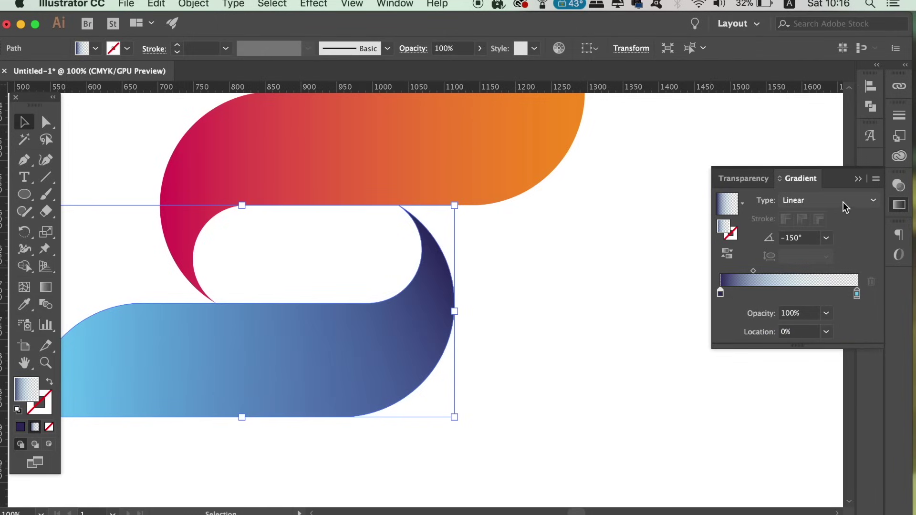
# Set the bottom piece's gradient angle to -120°
pyautogui.click(827, 237)
pyautogui.click(846, 417)
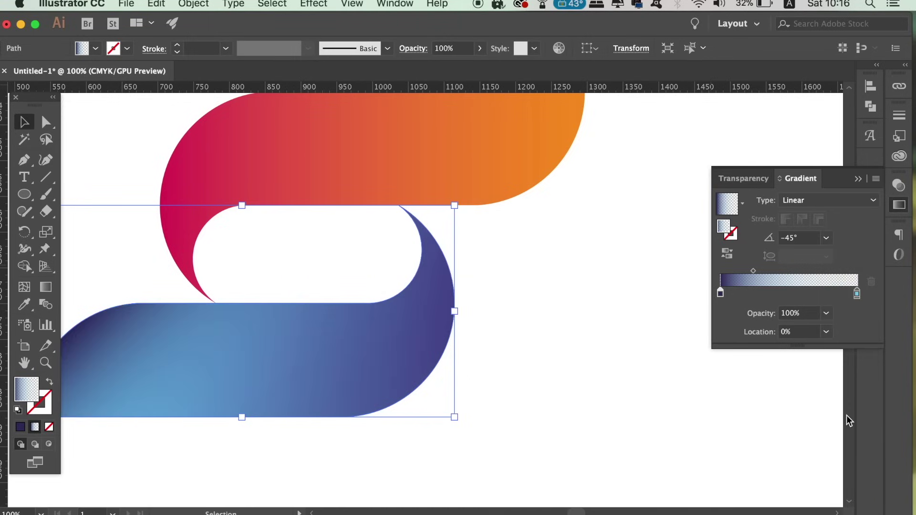
pyautogui.click(823, 239)
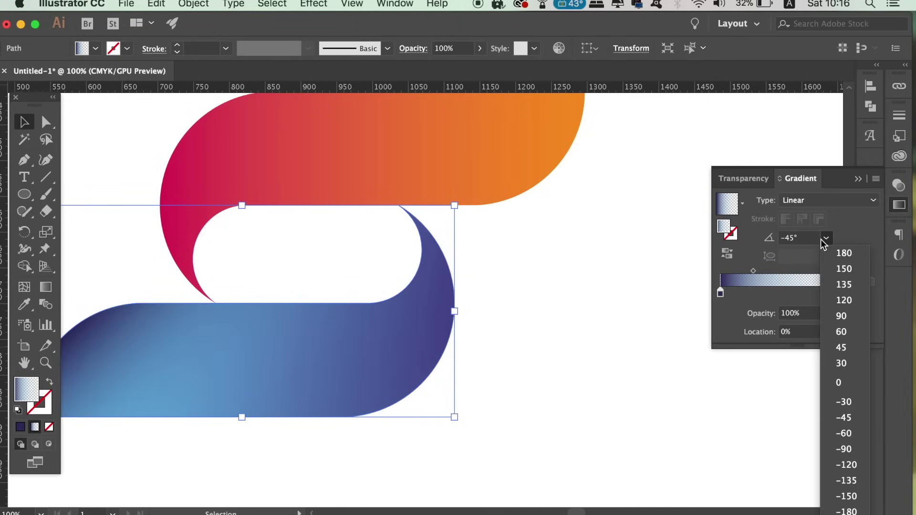
pyautogui.click(845, 464)
pyautogui.click(712, 451)
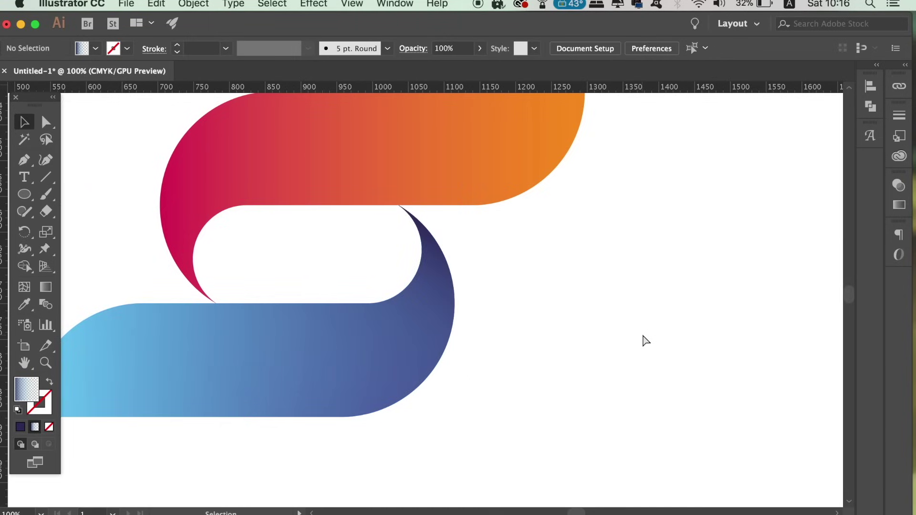
pyautogui.press('super+minus')
pyautogui.press('super+minus')
pyautogui.press('super+minus')
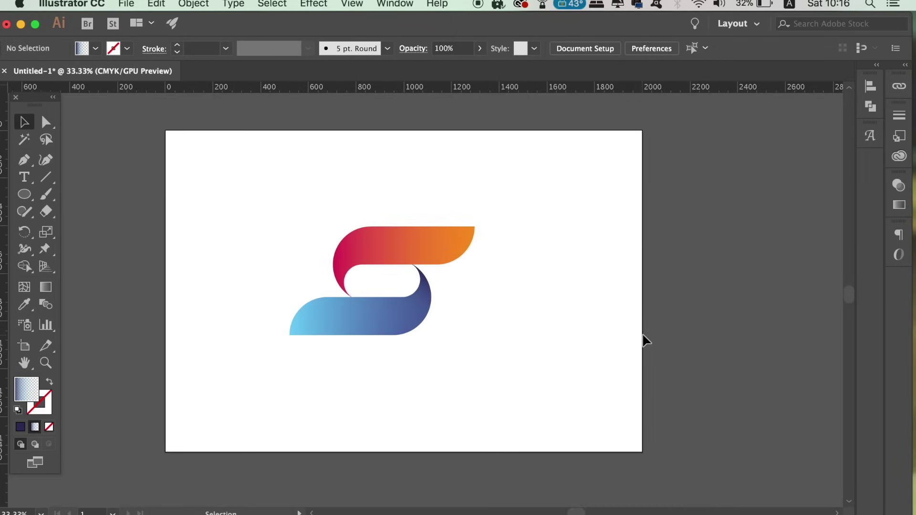
pyautogui.moveTo(379, 289); pyautogui.dragTo(537, 310)
pyautogui.click(647, 397)
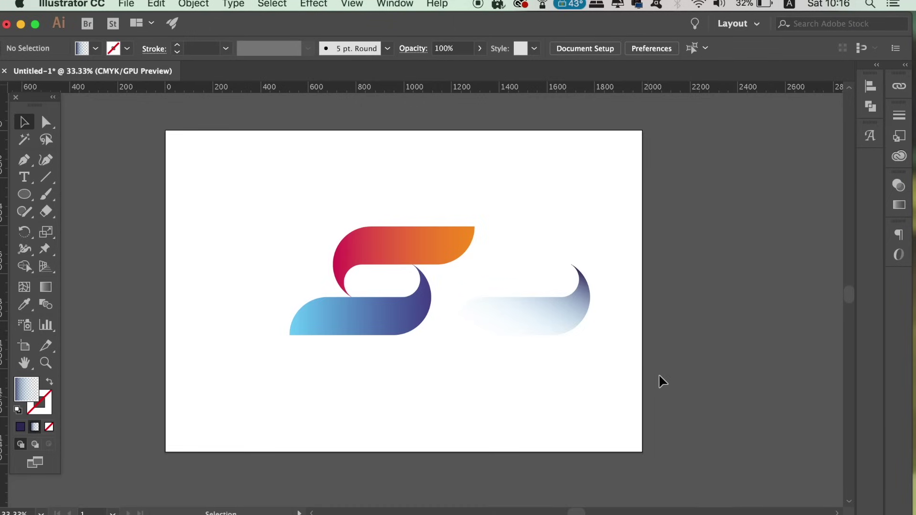
pyautogui.press('super+z')
pyautogui.press('super+z')
pyautogui.click(588, 400)
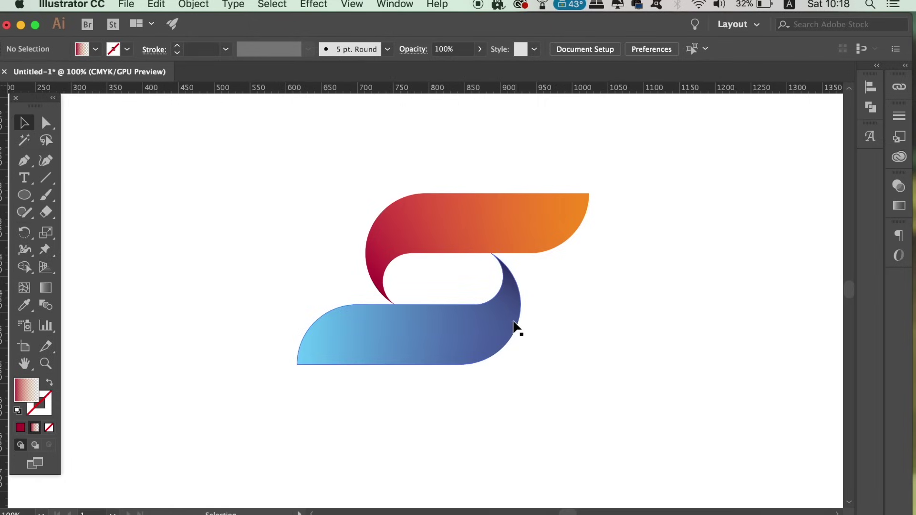
pyautogui.moveTo(515, 327); pyautogui.dragTo(578, 356)
pyautogui.press('super+z')
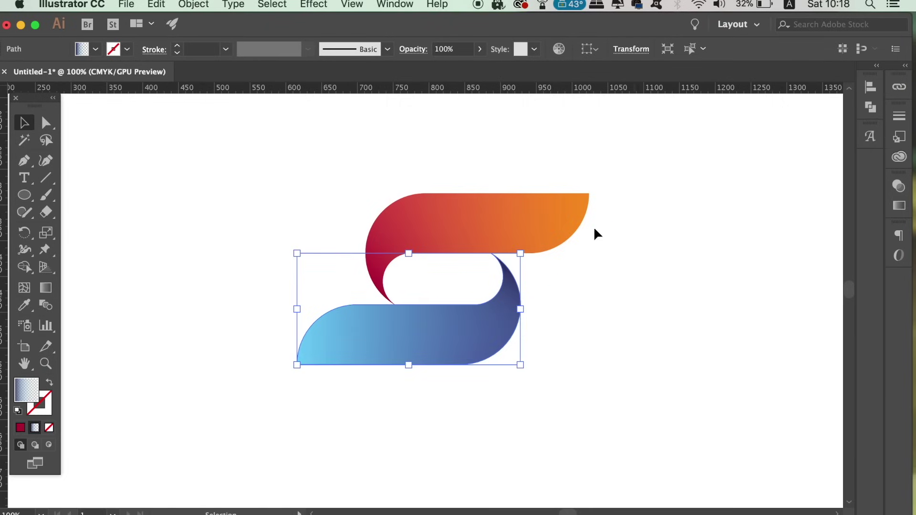
pyautogui.moveTo(542, 215); pyautogui.dragTo(510, 149)
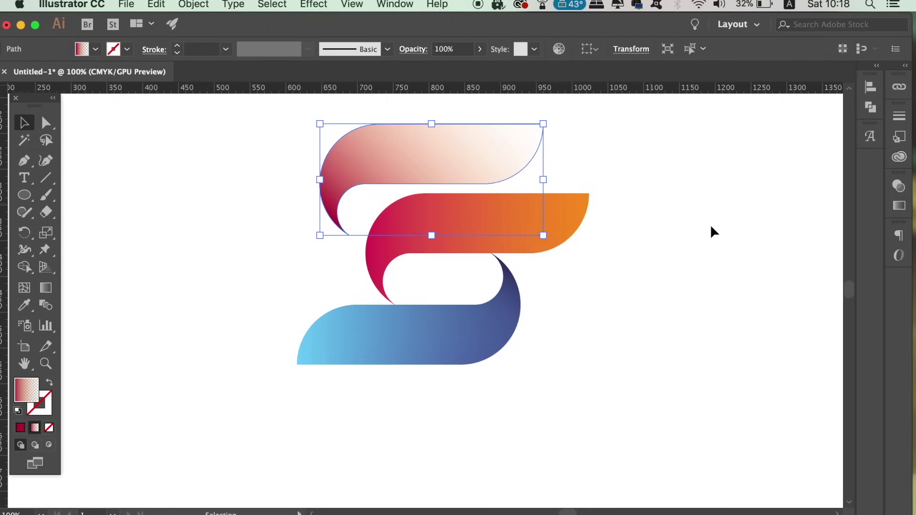
pyautogui.press('super+z')
pyautogui.click(734, 235)
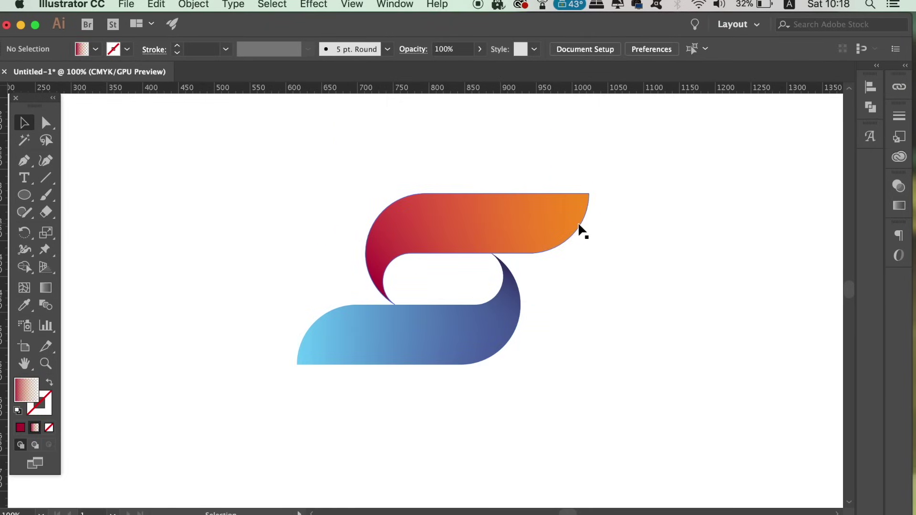
# Duplicate the red top piece in front of itself and set the copy's gradient angle to -135°
pyautogui.click(558, 223)
pyautogui.press('super+c')
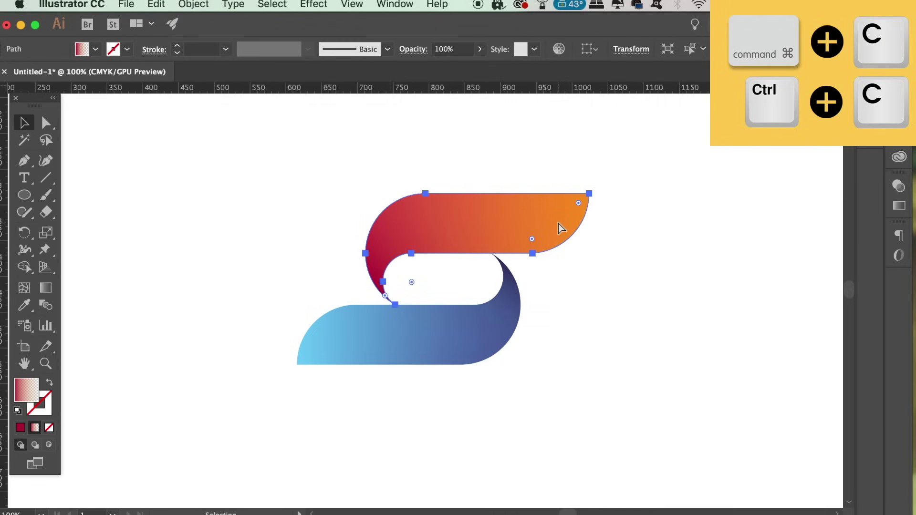
pyautogui.press('super+f')
pyautogui.click(902, 209)
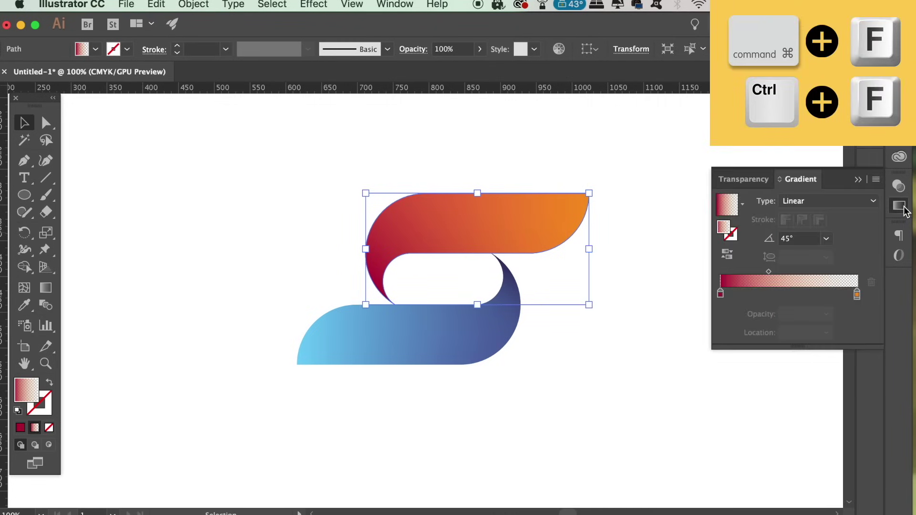
pyautogui.click(826, 239)
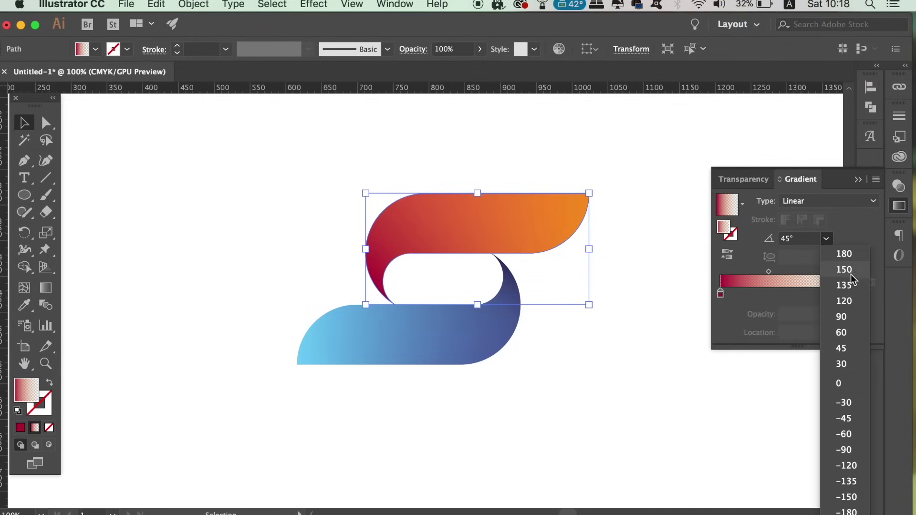
pyautogui.click(845, 420)
pyautogui.click(826, 238)
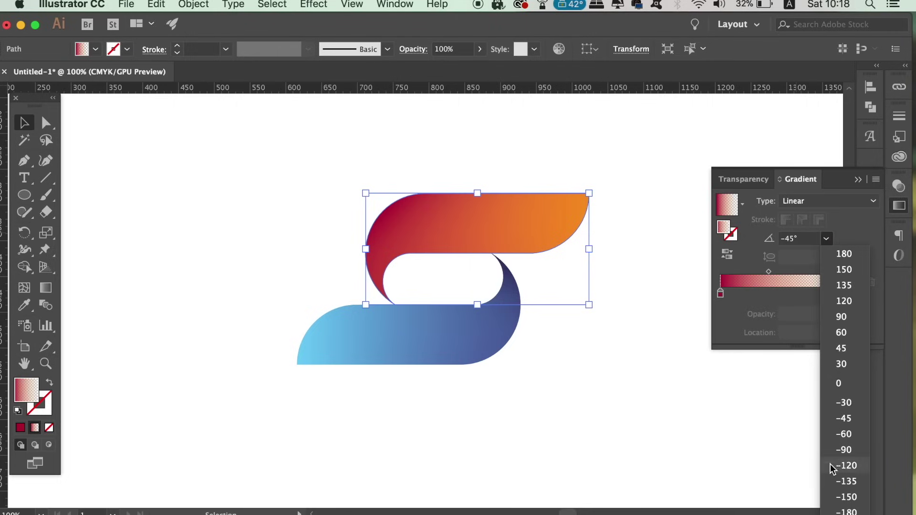
pyautogui.click(836, 477)
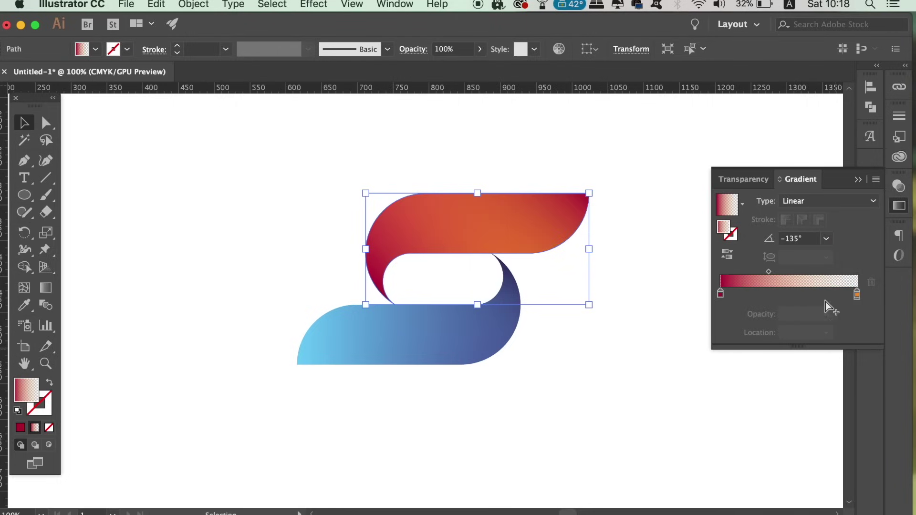
# Lighten the copy's left gradient stop toward a beige tone with no black
pyautogui.doubleClick(721, 293)
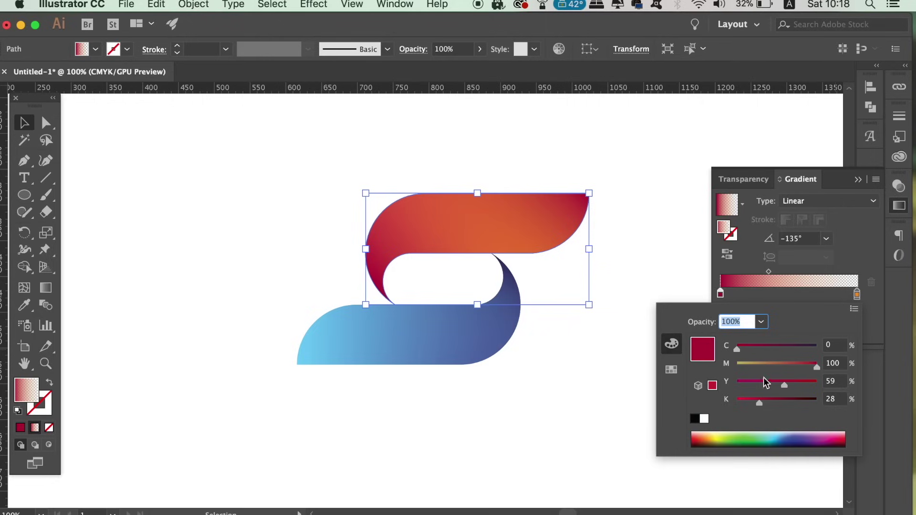
pyautogui.moveTo(784, 385); pyautogui.dragTo(726, 385)
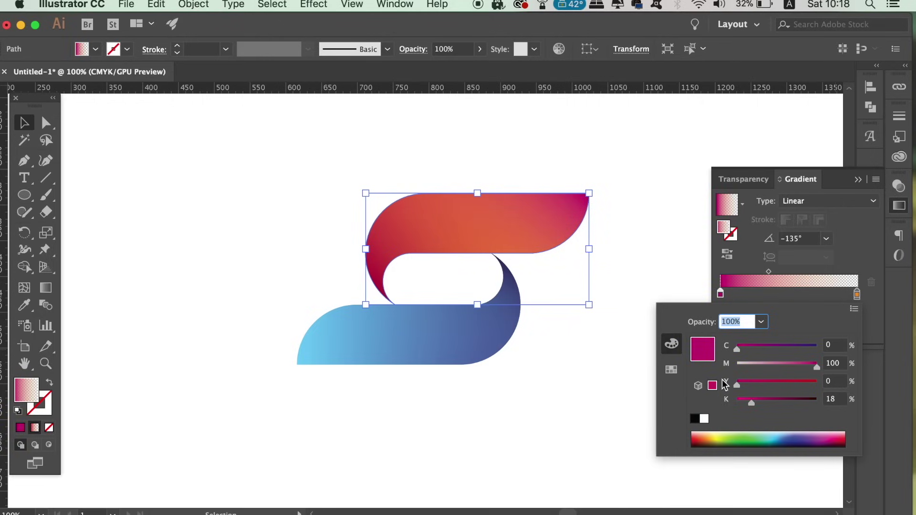
pyautogui.click(766, 364)
pyautogui.click(766, 385)
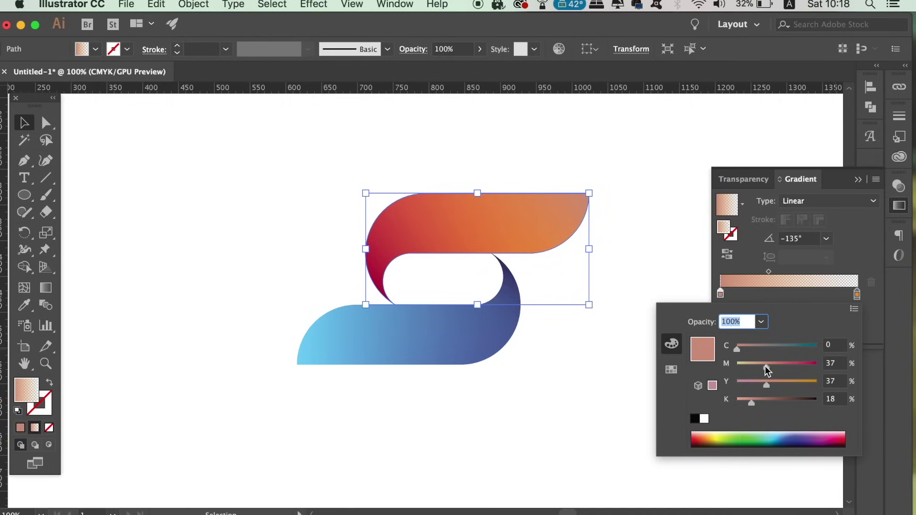
pyautogui.click(760, 364)
pyautogui.moveTo(761, 365); pyautogui.dragTo(741, 365)
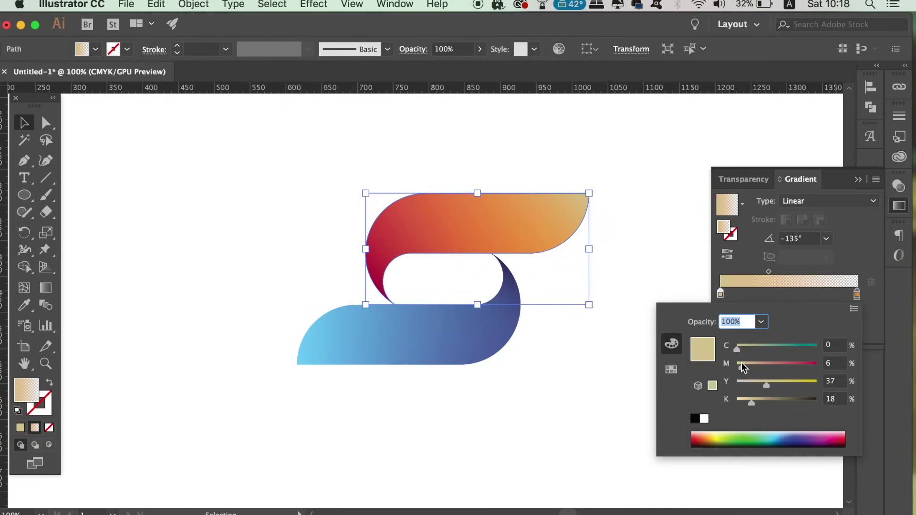
pyautogui.click(781, 377)
pyautogui.moveTo(750, 398); pyautogui.dragTo(730, 400)
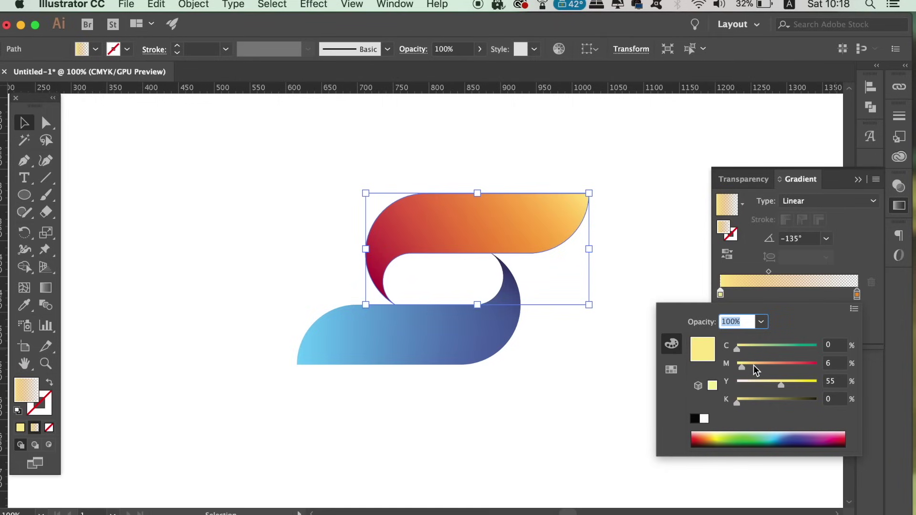
# Refine the stop to pale orange (magenta 19, yellow 59) and set the midpoint to 26.54%
pyautogui.moveTo(741, 365); pyautogui.dragTo(730, 366)
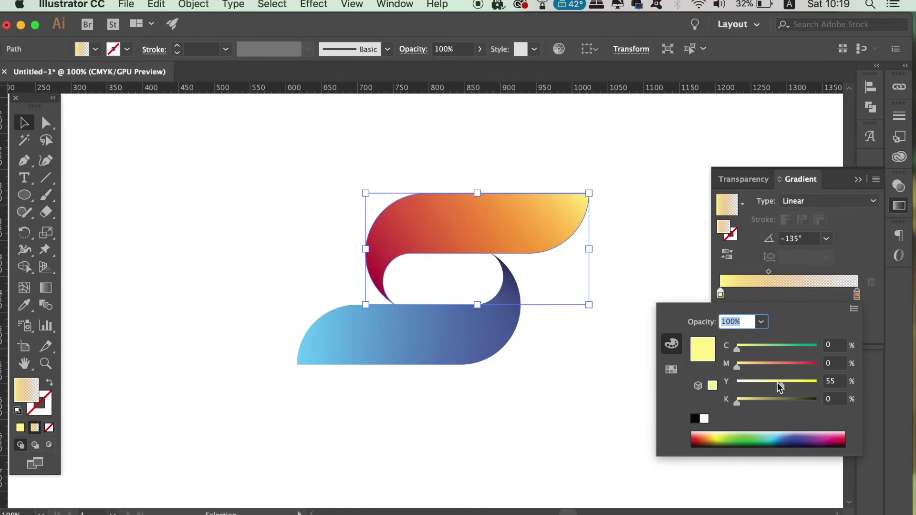
pyautogui.moveTo(778, 383); pyautogui.dragTo(757, 367)
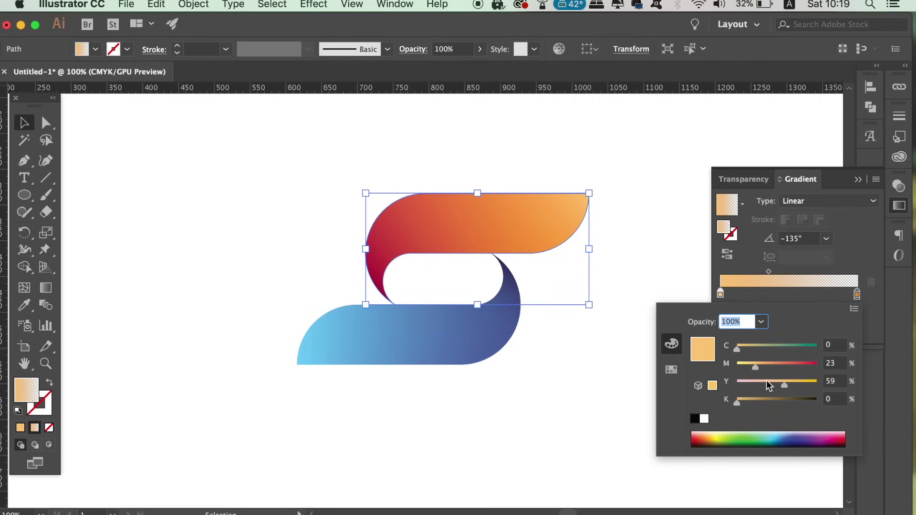
pyautogui.moveTo(754, 366); pyautogui.dragTo(750, 365)
pyautogui.click(768, 274)
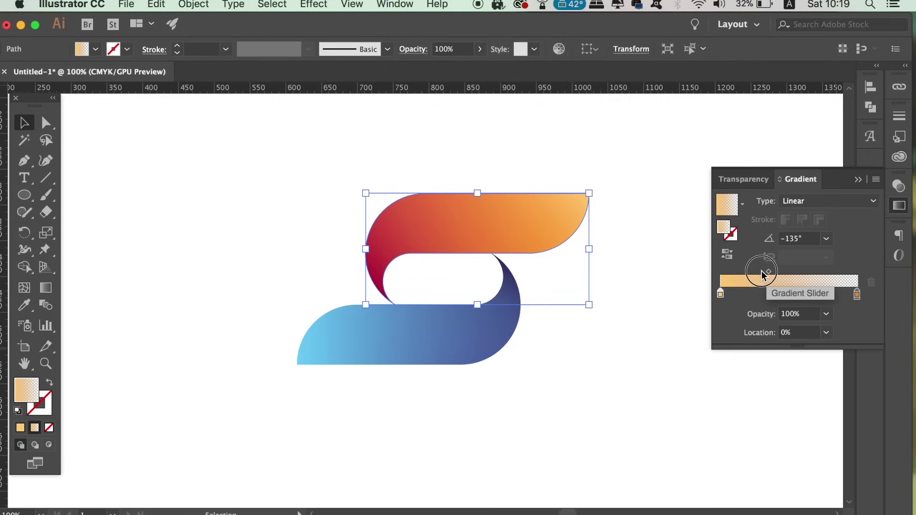
pyautogui.moveTo(768, 272); pyautogui.dragTo(757, 271)
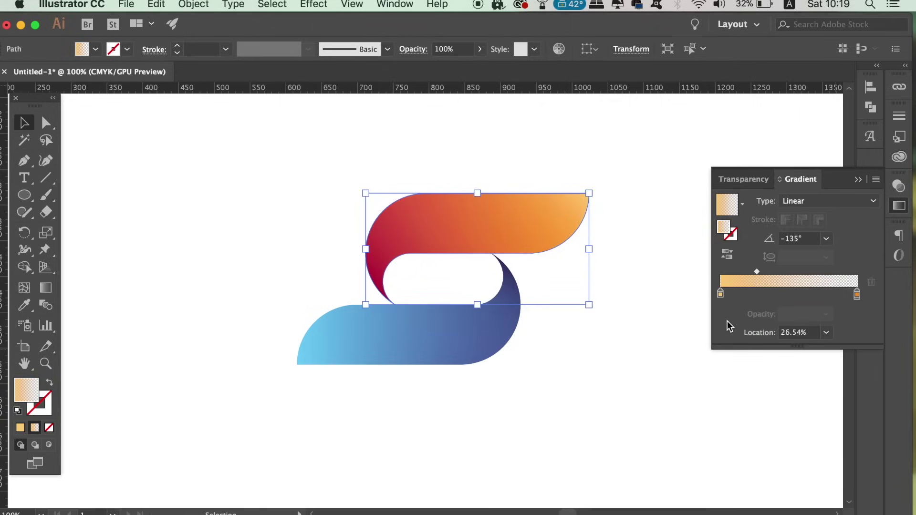
pyautogui.click(699, 359)
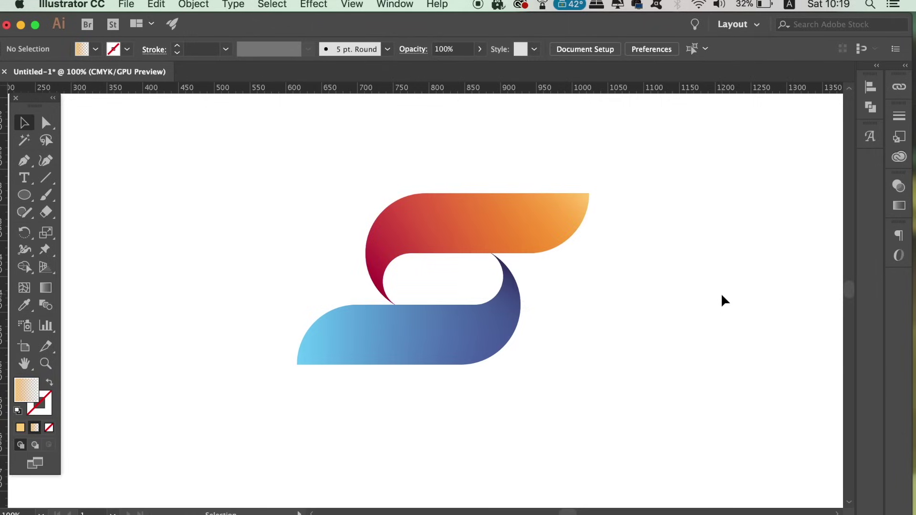
# Paste a copy directly in front of the blue bottom piece
pyautogui.press('super+minus')
pyautogui.press('super+minus')
pyautogui.press('super+equal')
pyautogui.click(399, 359)
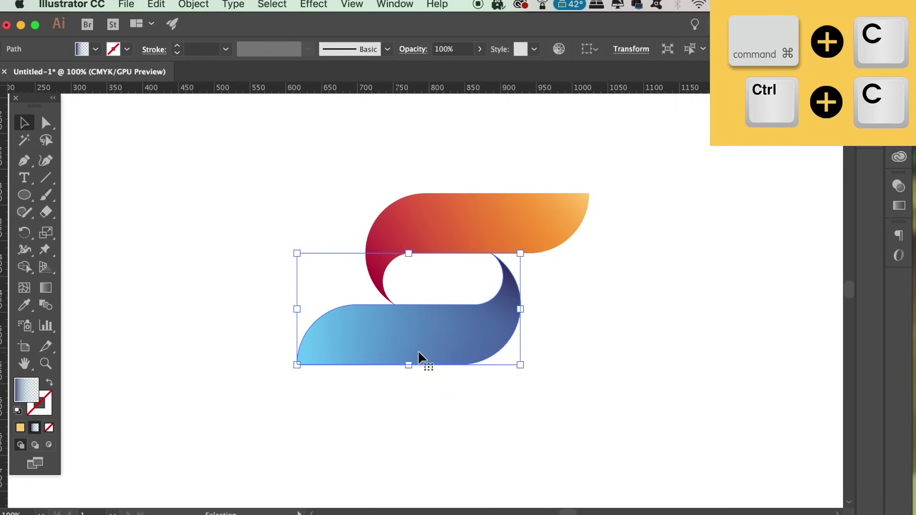
pyautogui.press('super+f')
# Try several gradient angles on the copy and settle on 45°
pyautogui.click(899, 206)
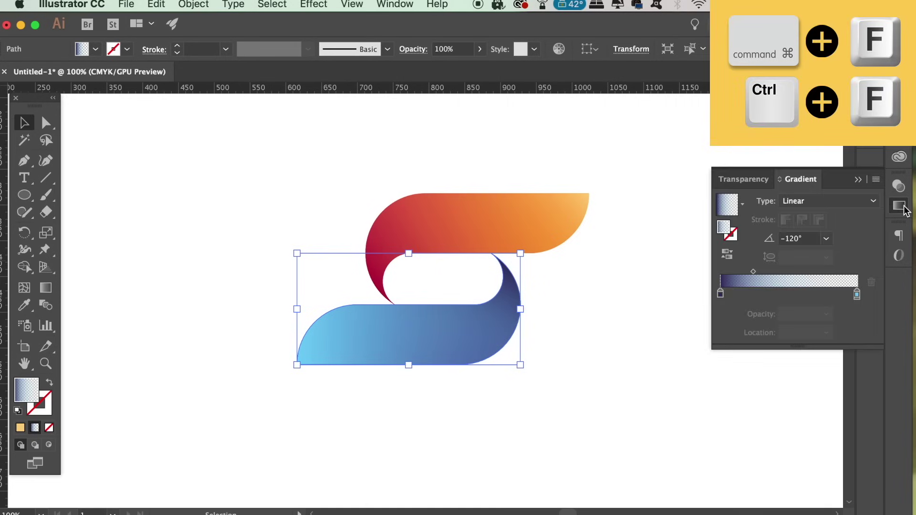
pyautogui.click(828, 238)
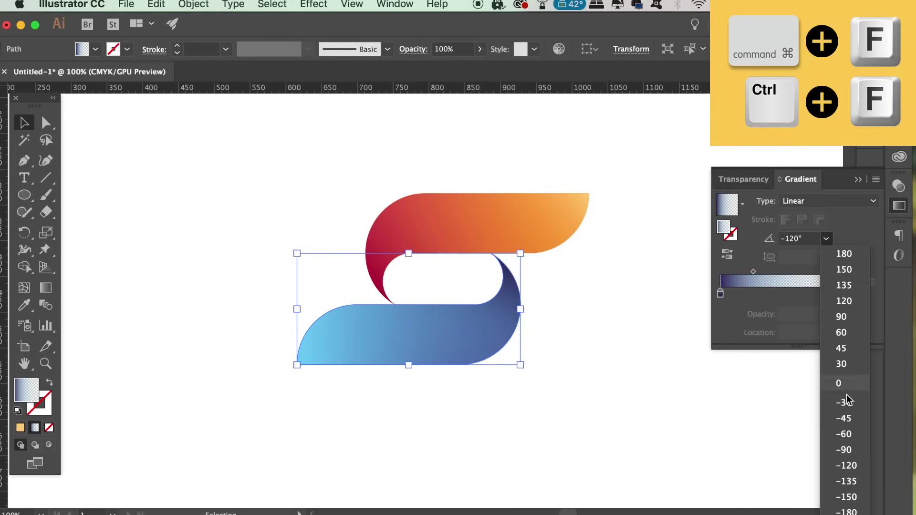
pyautogui.click(850, 456)
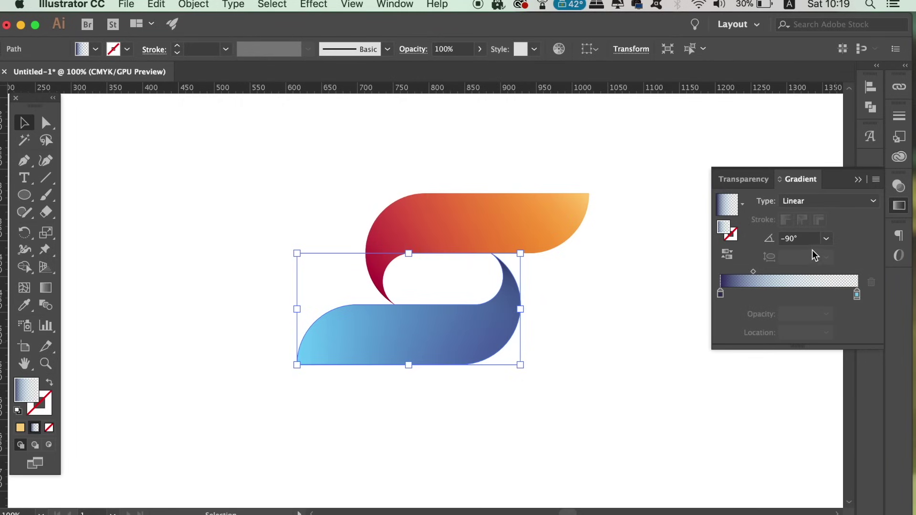
pyautogui.click(826, 239)
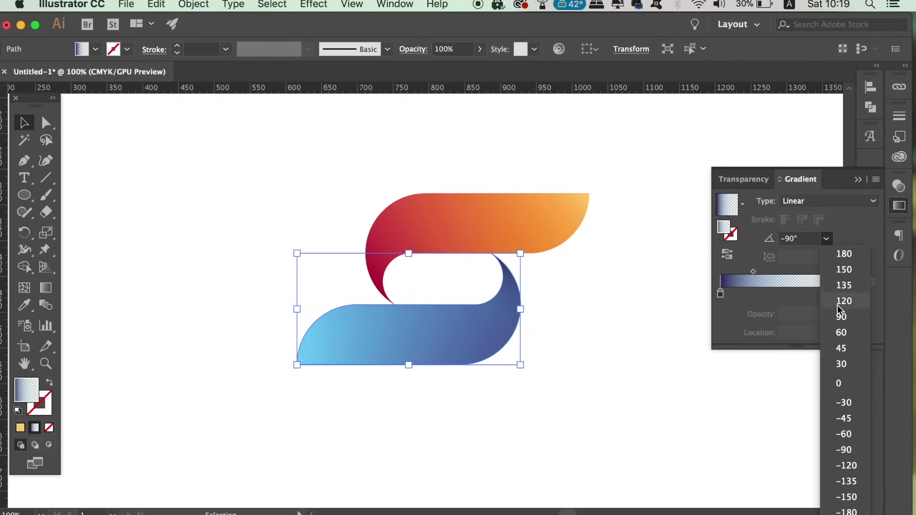
pyautogui.click(850, 501)
pyautogui.click(824, 238)
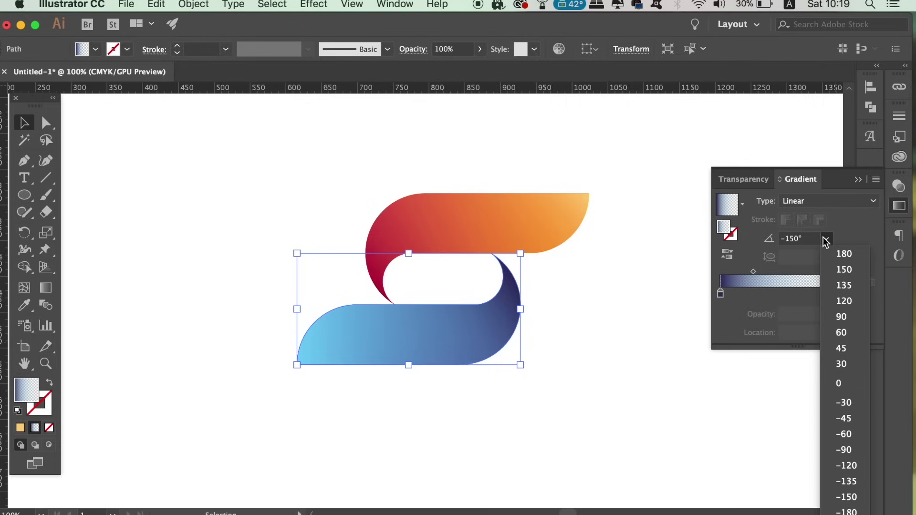
pyautogui.click(835, 282)
pyautogui.click(825, 238)
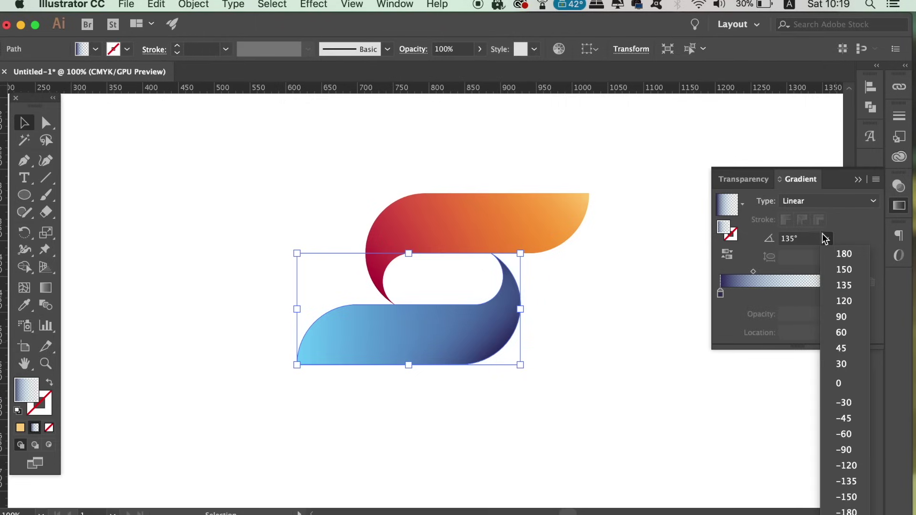
pyautogui.click(843, 317)
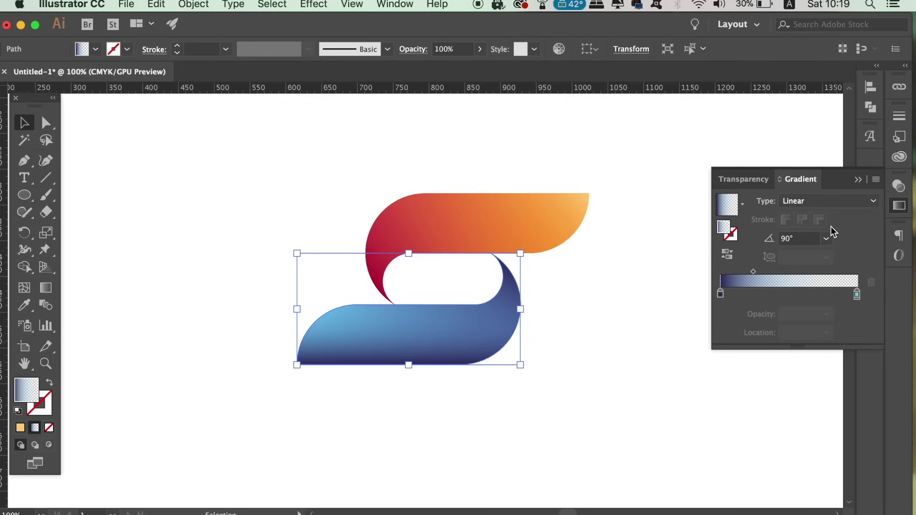
pyautogui.click(826, 238)
pyautogui.click(843, 353)
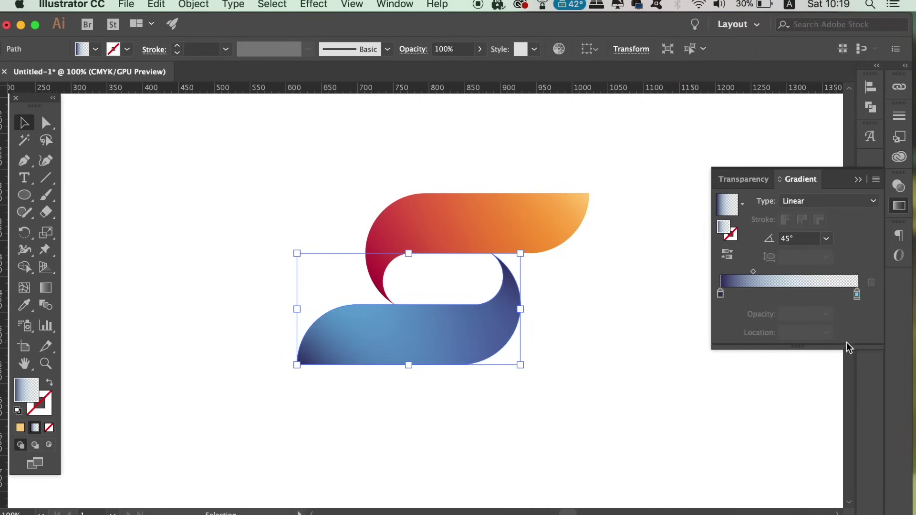
# Make the left gradient stop pale blue, C17 M0 Y0 K0
pyautogui.doubleClick(721, 293)
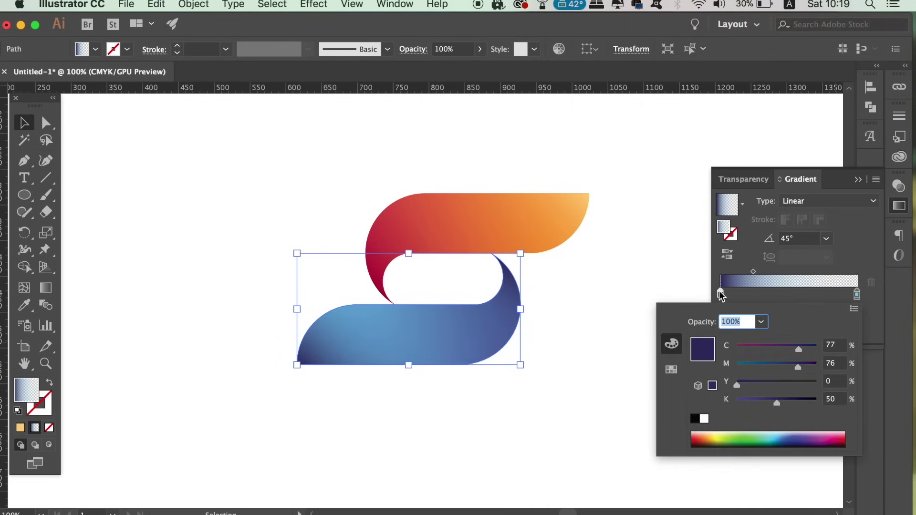
pyautogui.click(759, 368)
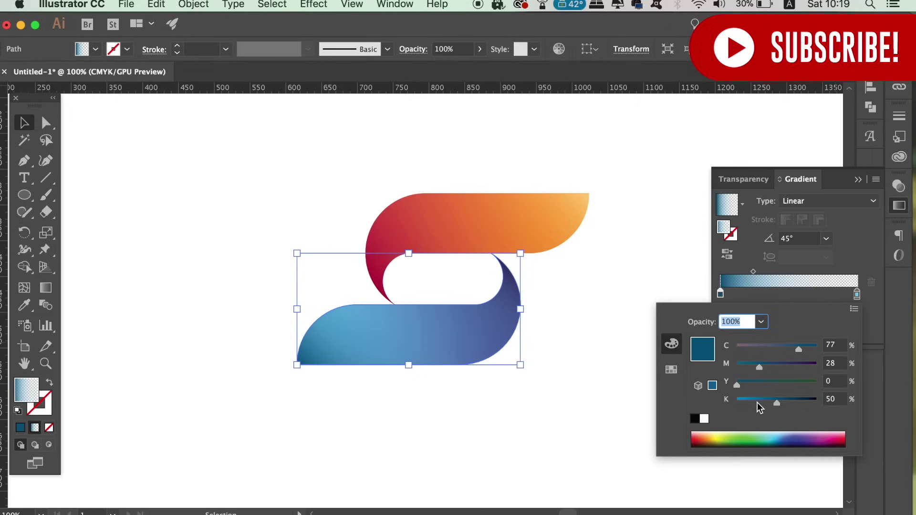
pyautogui.moveTo(757, 403); pyautogui.dragTo(735, 390)
pyautogui.click(750, 366)
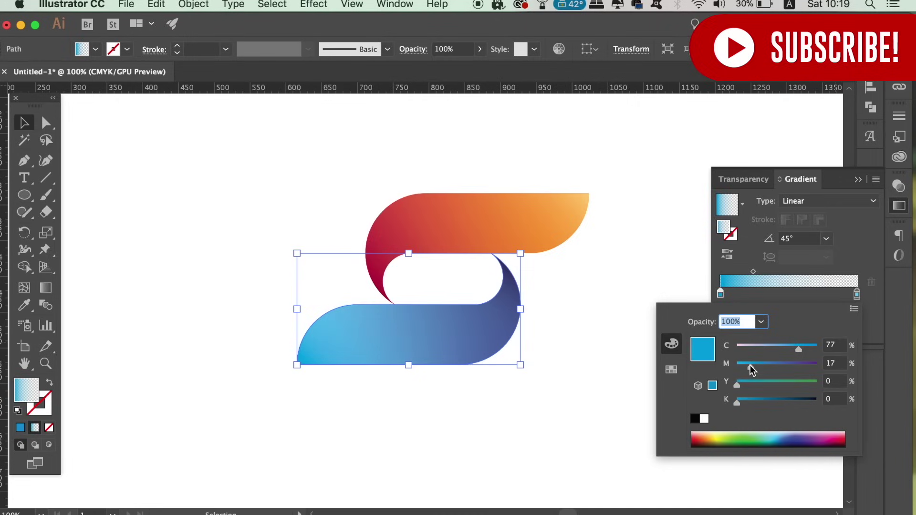
pyautogui.click(771, 348)
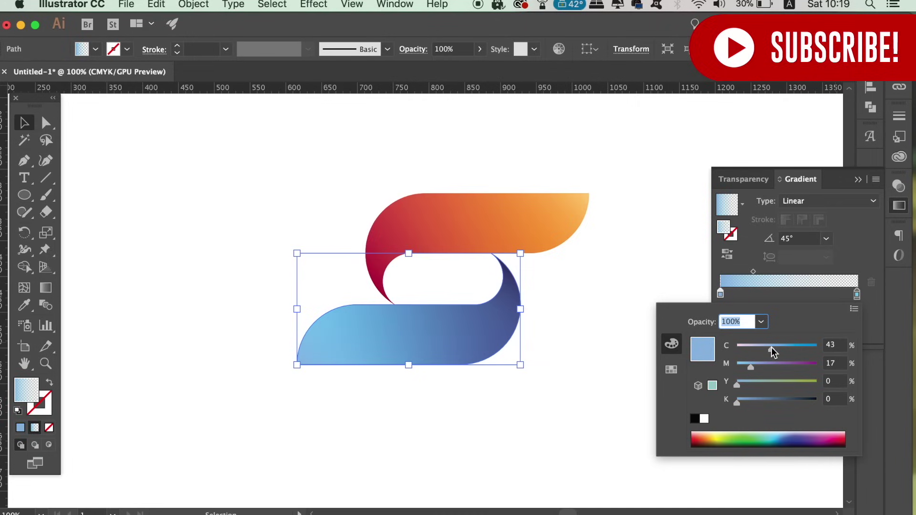
pyautogui.moveTo(773, 351); pyautogui.dragTo(730, 370)
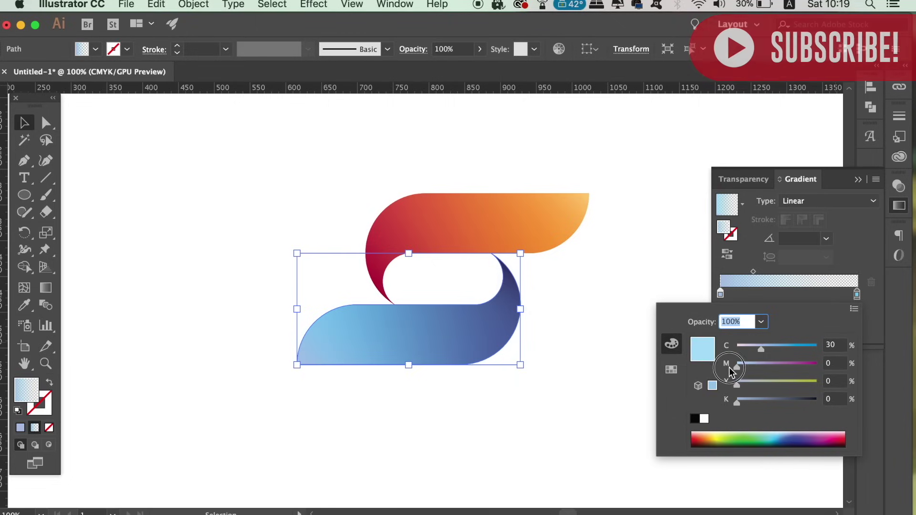
pyautogui.click(754, 345)
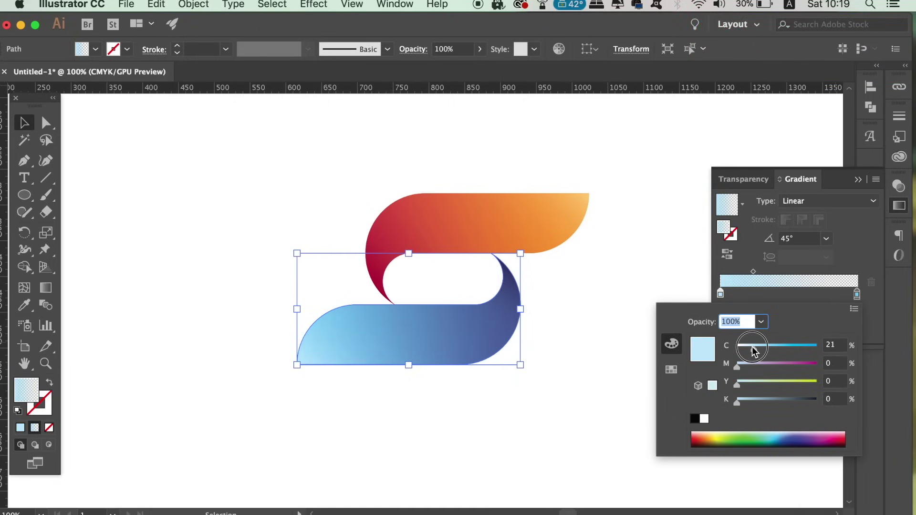
pyautogui.moveTo(754, 347); pyautogui.dragTo(751, 348)
# Move the gradient midpoint left to about 16.25%, then deselect
pyautogui.click(753, 272)
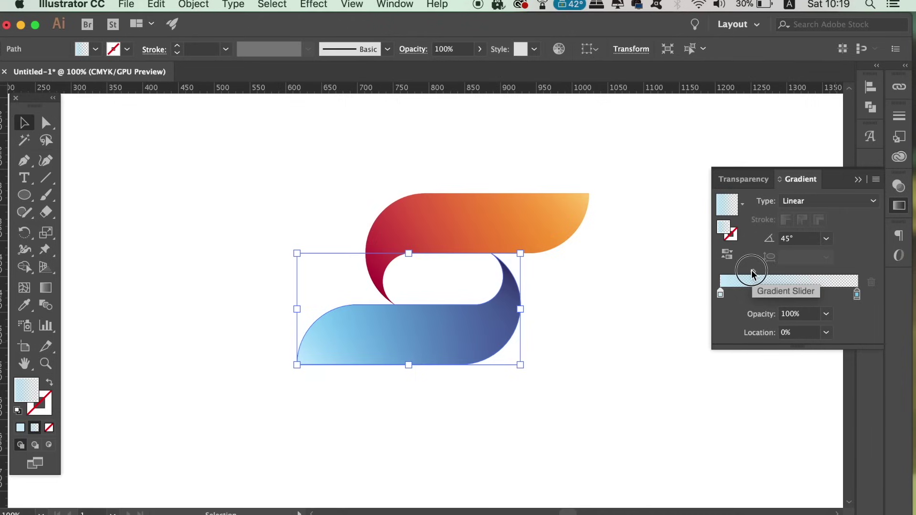
pyautogui.click(754, 270)
pyautogui.moveTo(754, 272); pyautogui.dragTo(744, 271)
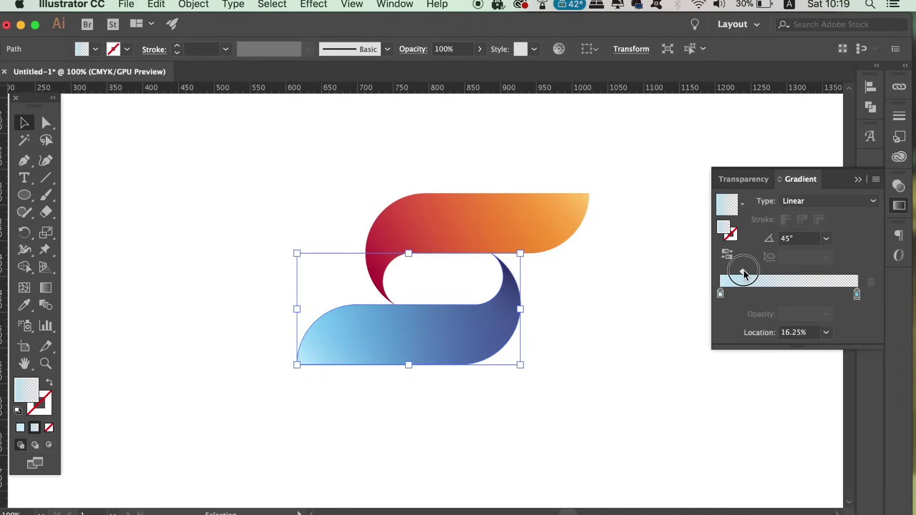
pyautogui.click(661, 407)
pyautogui.press('super+0')
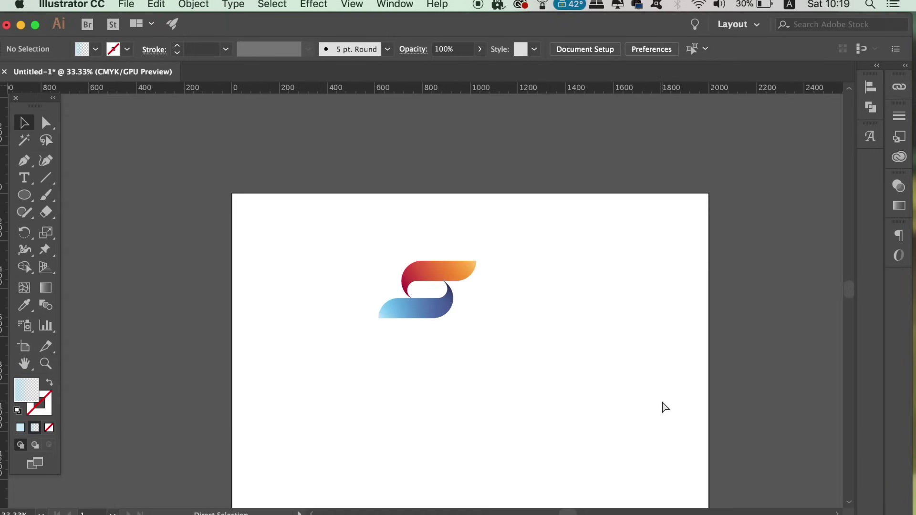
pyautogui.press('super+equal')
pyautogui.moveTo(394, 311); pyautogui.dragTo(415, 372)
pyautogui.click(630, 392)
pyautogui.moveTo(461, 328); pyautogui.dragTo(328, 365)
pyautogui.click(695, 316)
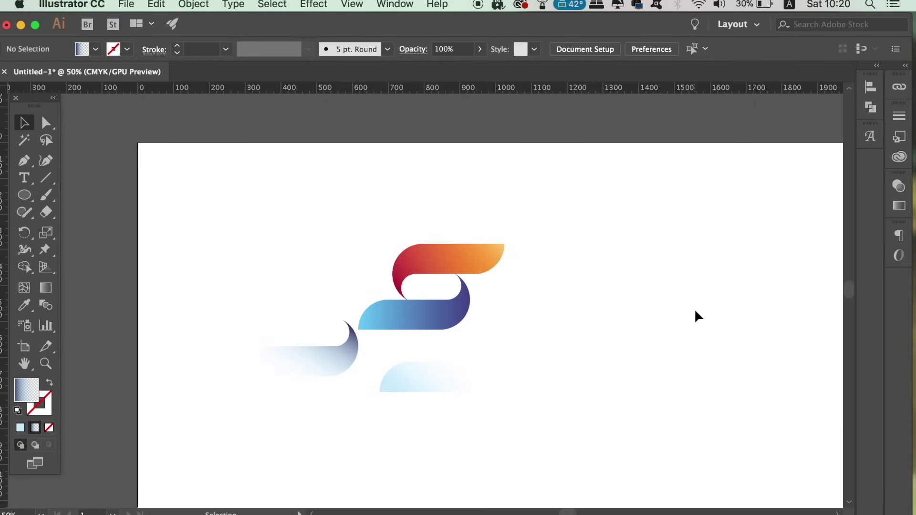
pyautogui.press('super+z')
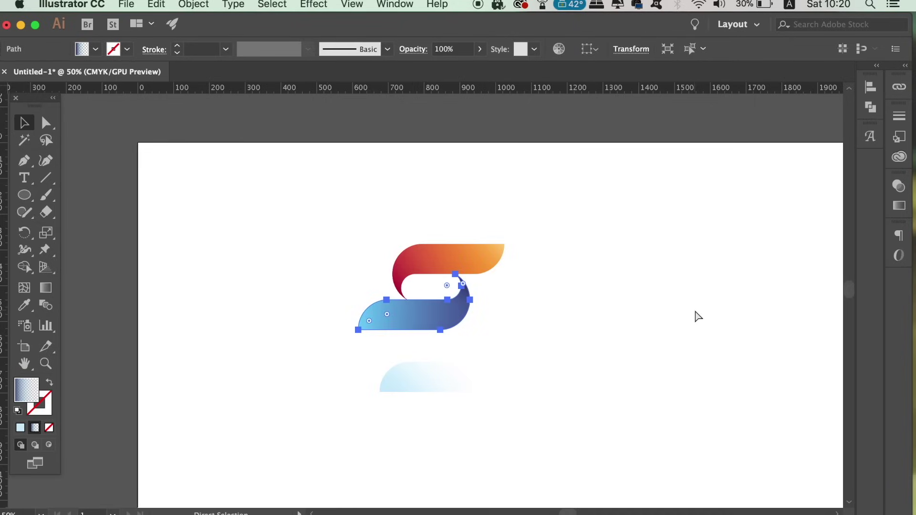
pyautogui.press('super+z')
pyautogui.click(696, 312)
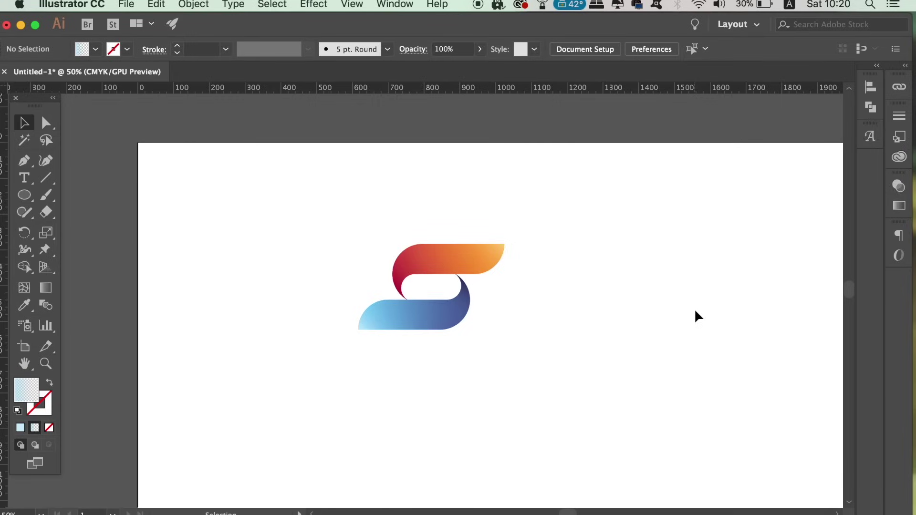